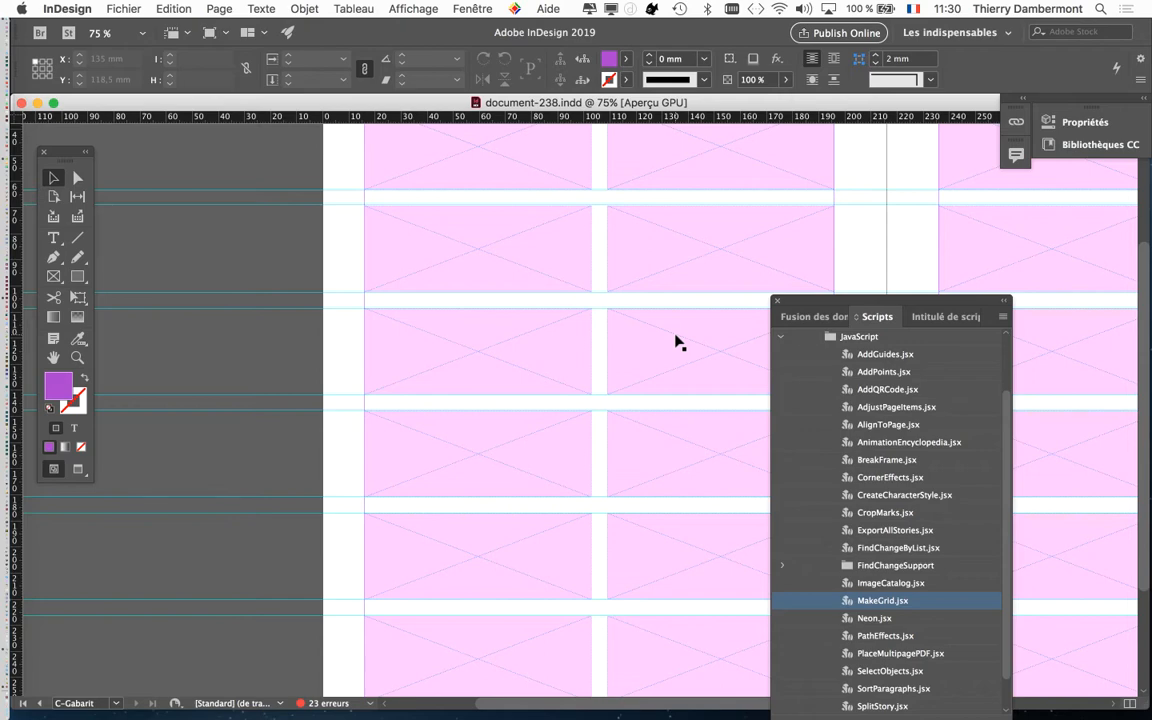
Select all six frames in the left column of the left page.
{"action": "scroll", "coordinate": [676, 340], "scroll_direction": "up", "scroll_amount": 2}
{"action": "key", "text": "super+minus"}
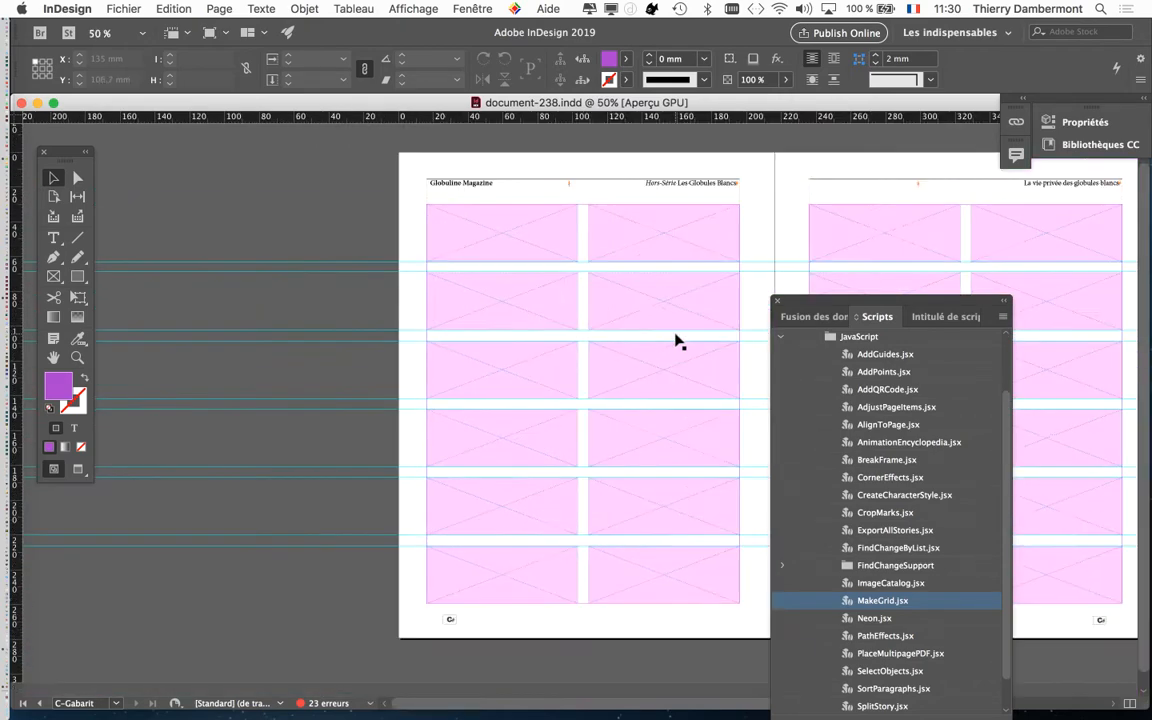
{"action": "left_click_drag", "start_coordinate": [418, 218], "coordinate": [545, 598]}
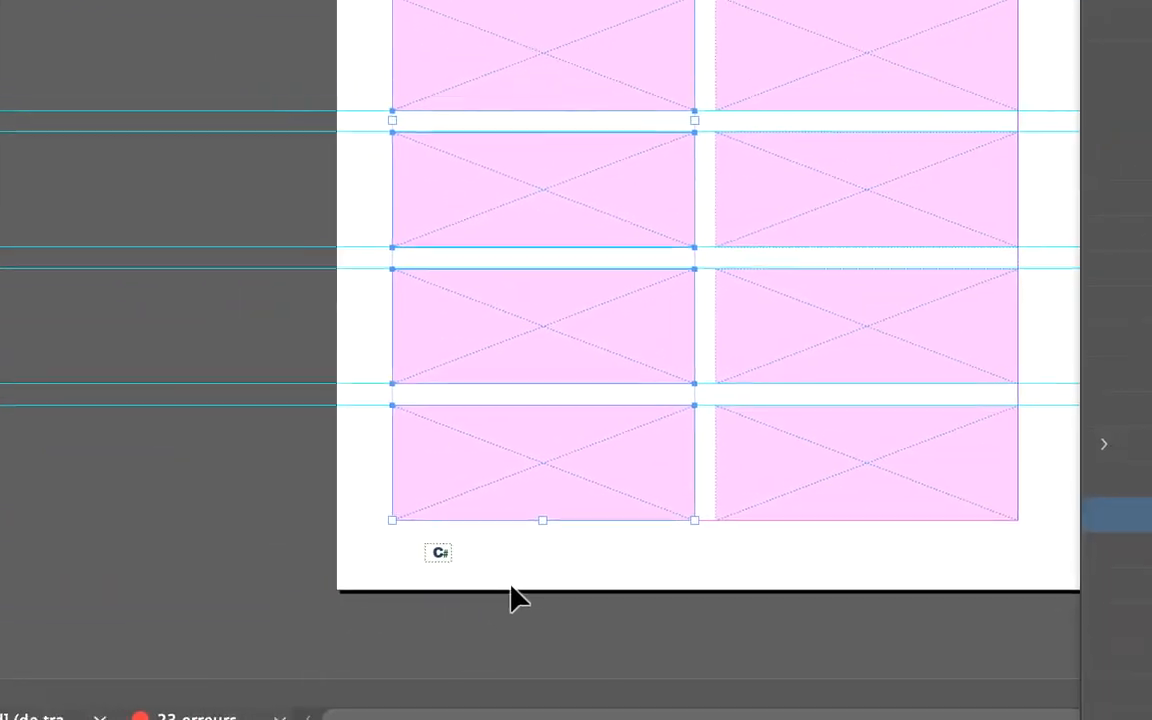
{"action": "left_click", "coordinate": [543, 580]}
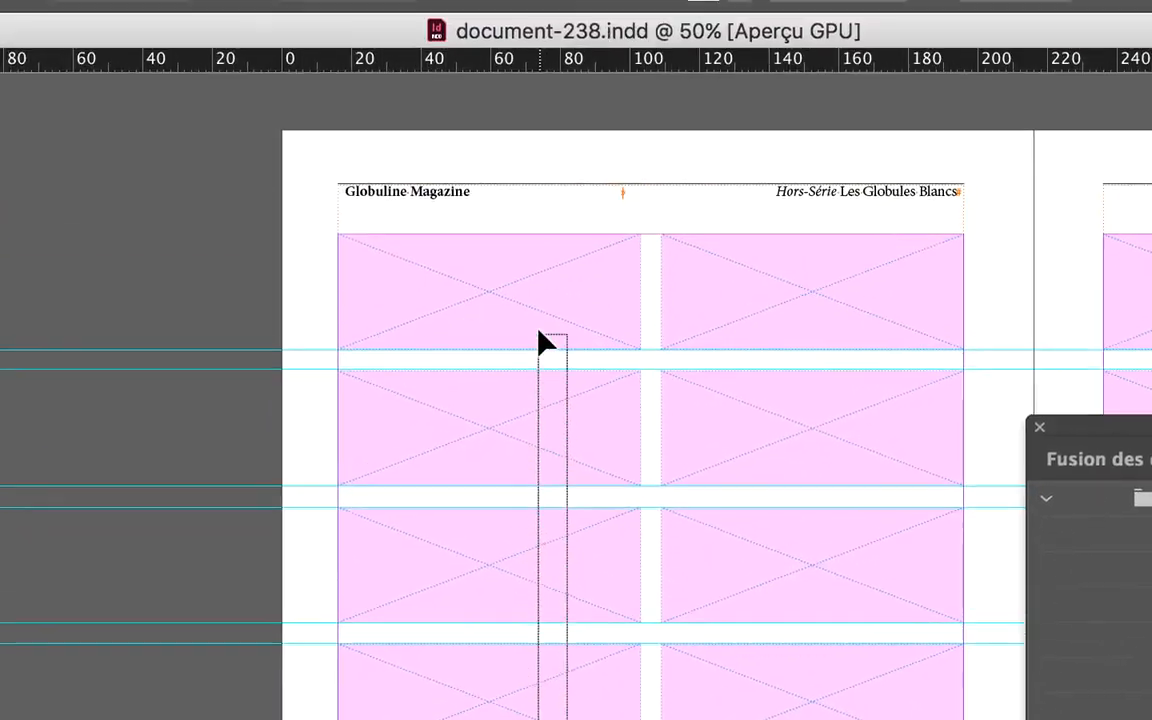
{"action": "left_click", "coordinate": [538, 320]}
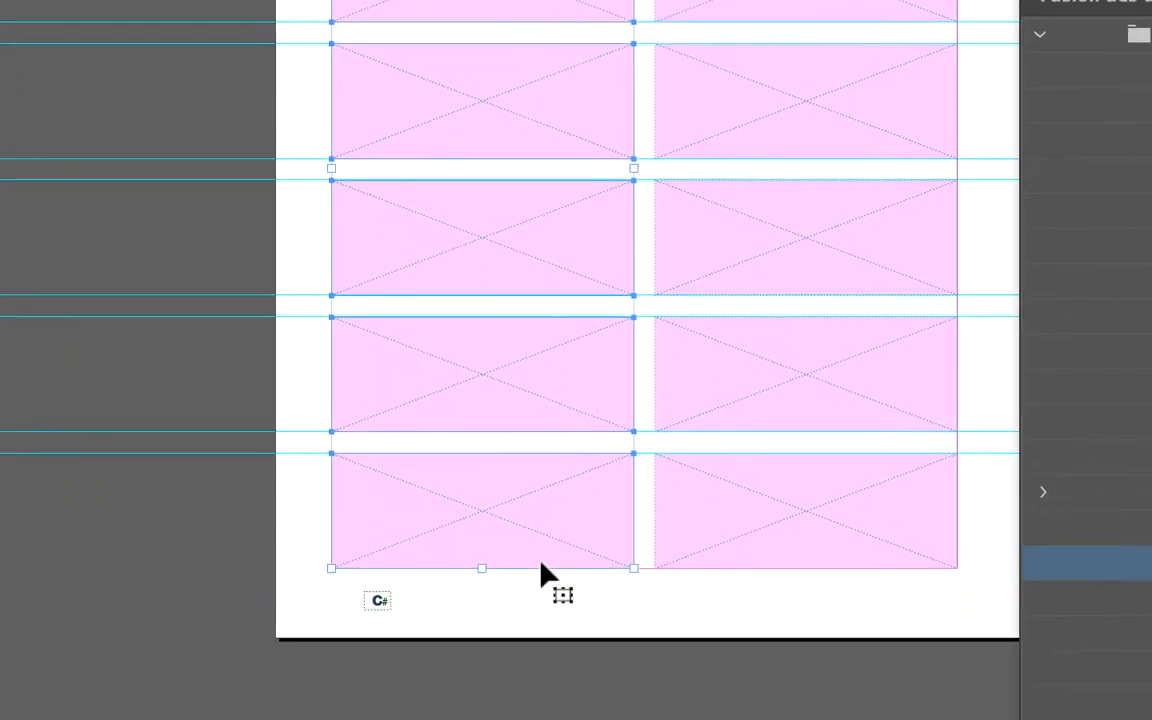
{"action": "left_click_drag", "start_coordinate": [550, 580], "coordinate": [543, 324]}
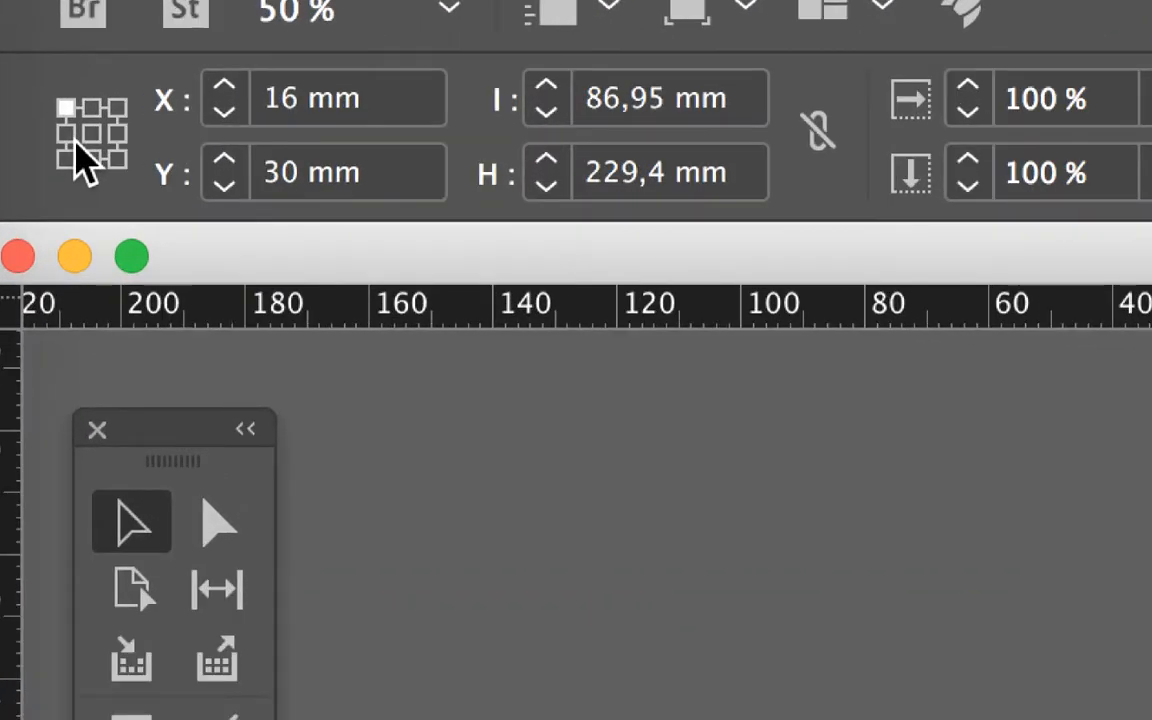
Try the left-edge reference points for the selected column of frames and settle on the middle-left one.
{"action": "left_click", "coordinate": [66, 134]}
{"action": "left_click", "coordinate": [65, 159]}
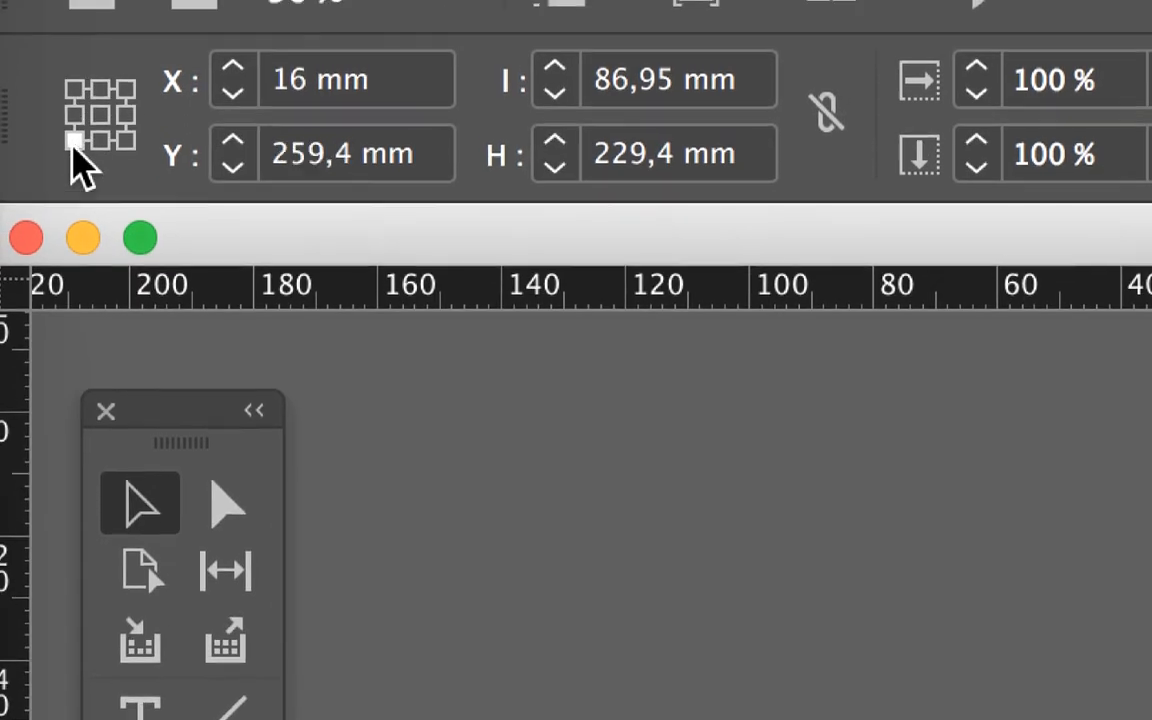
{"action": "left_click", "coordinate": [73, 114]}
{"action": "left_click", "coordinate": [73, 88]}
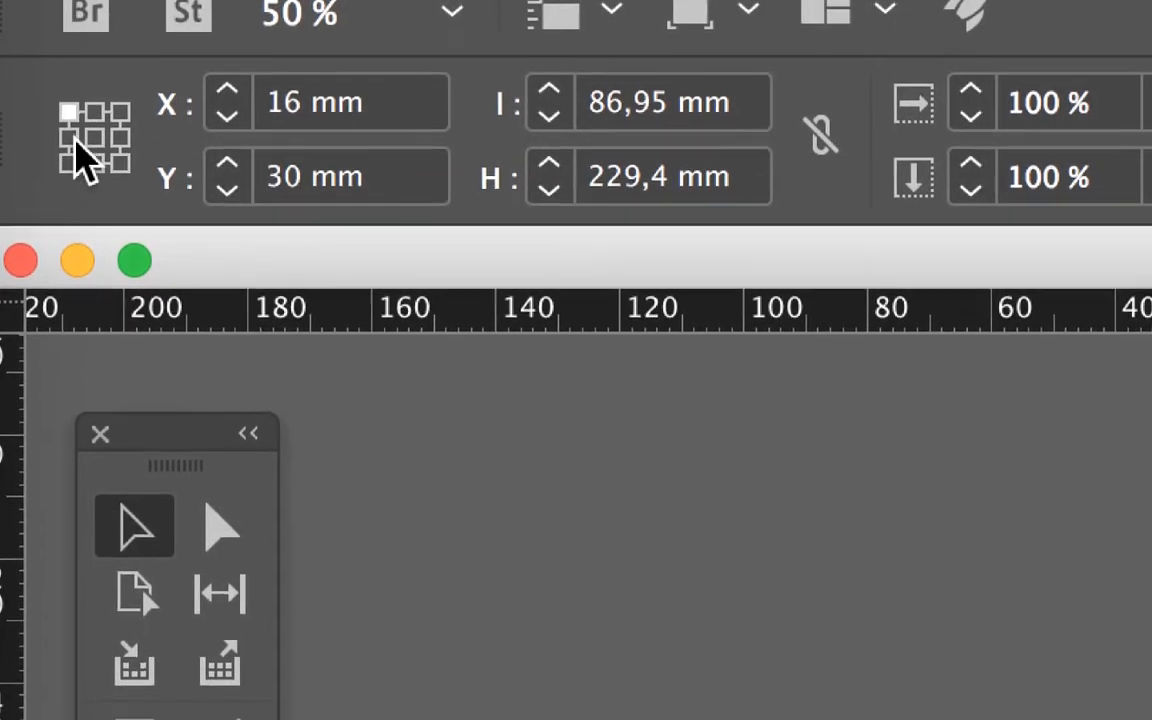
{"action": "left_click", "coordinate": [69, 137]}
{"action": "left_click", "coordinate": [68, 161]}
{"action": "left_click", "coordinate": [69, 137]}
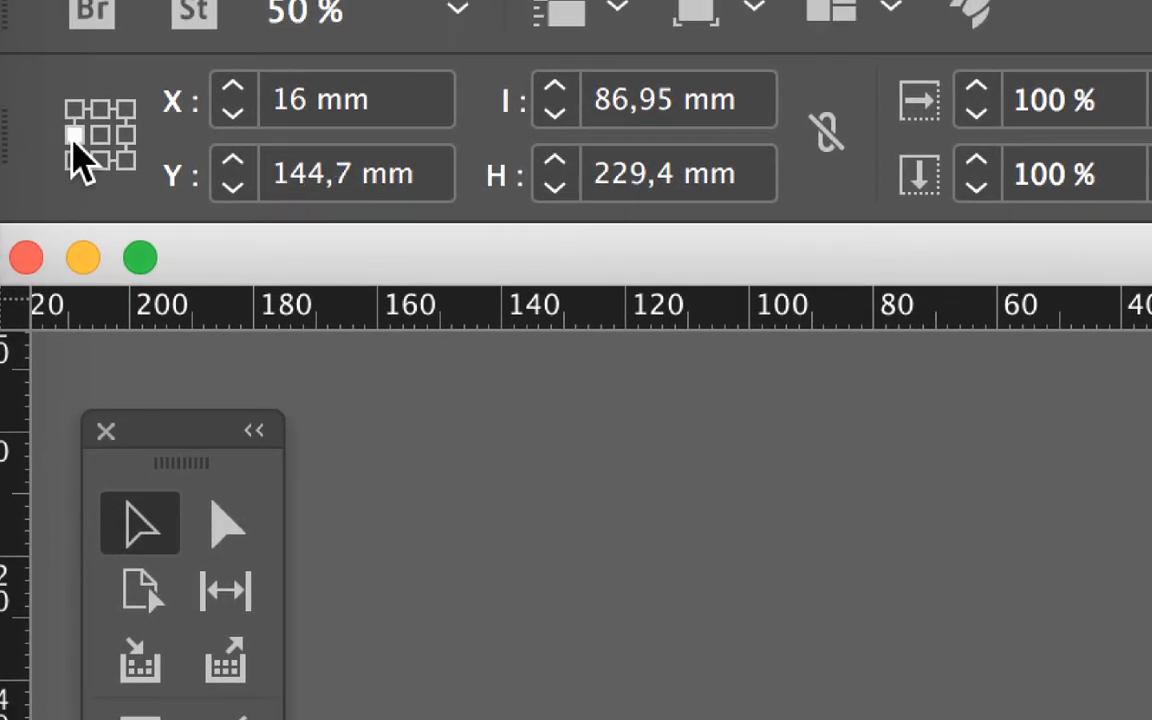
{"action": "left_click", "coordinate": [73, 108]}
{"action": "left_click", "coordinate": [74, 134]}
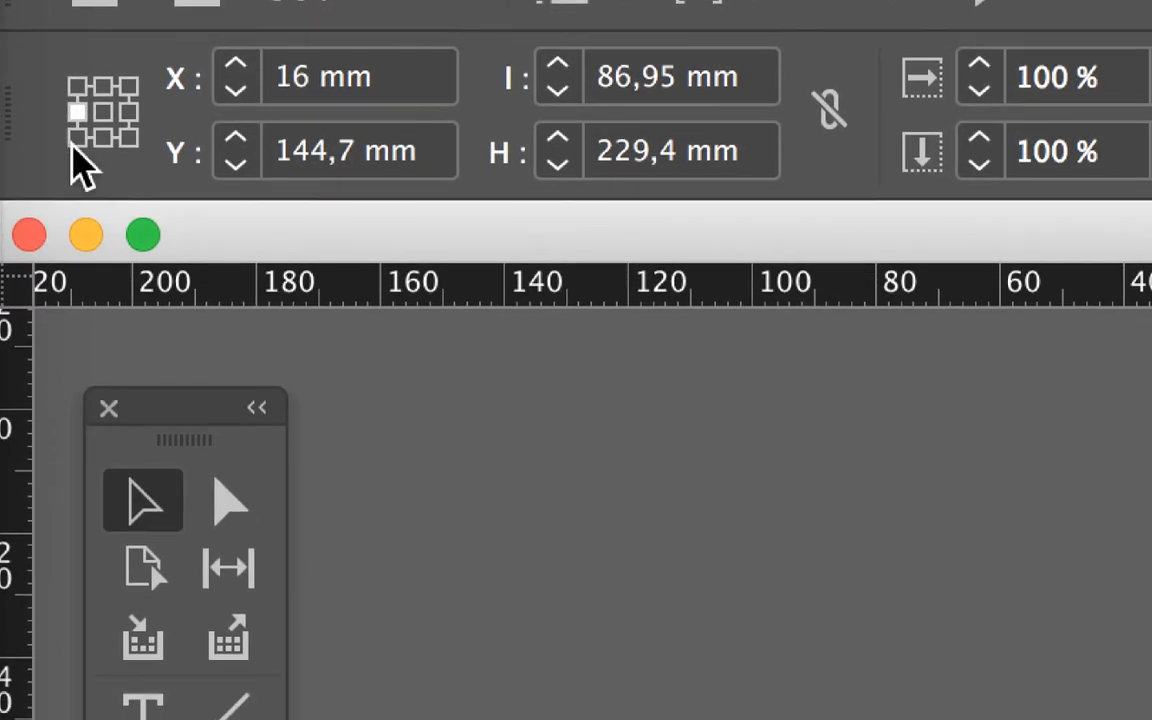
{"action": "left_click", "coordinate": [77, 136]}
{"action": "left_click", "coordinate": [77, 111]}
{"action": "left_click", "coordinate": [77, 86]}
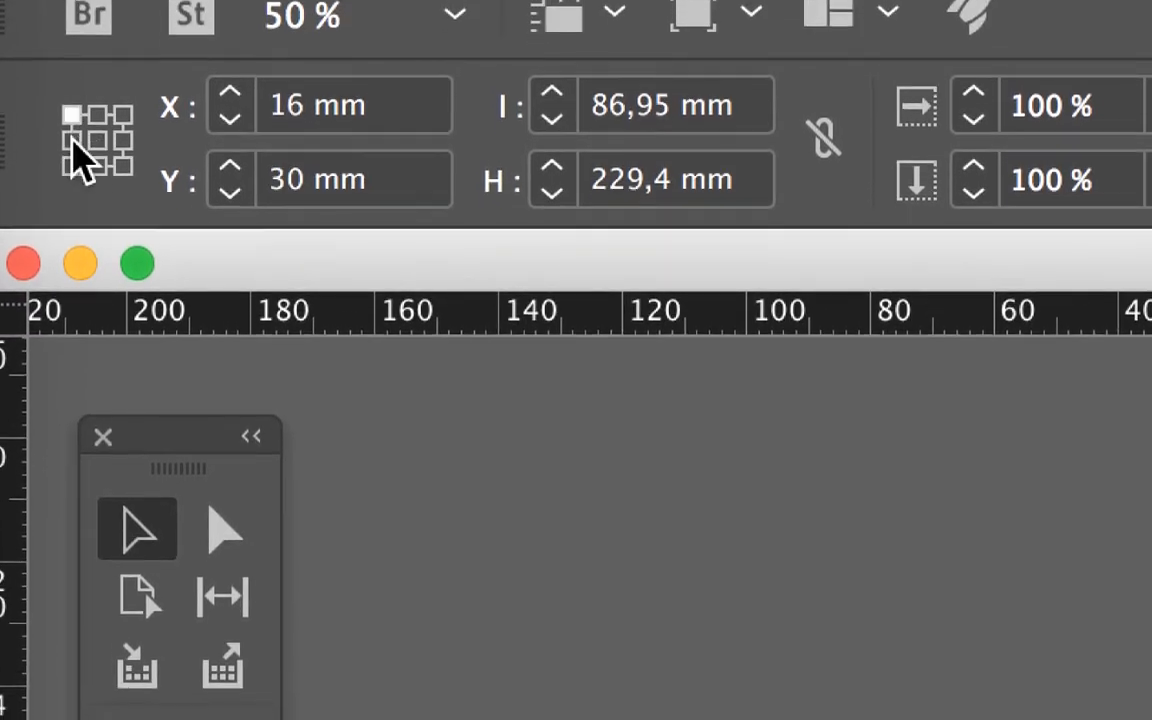
{"action": "left_click", "coordinate": [72, 139]}
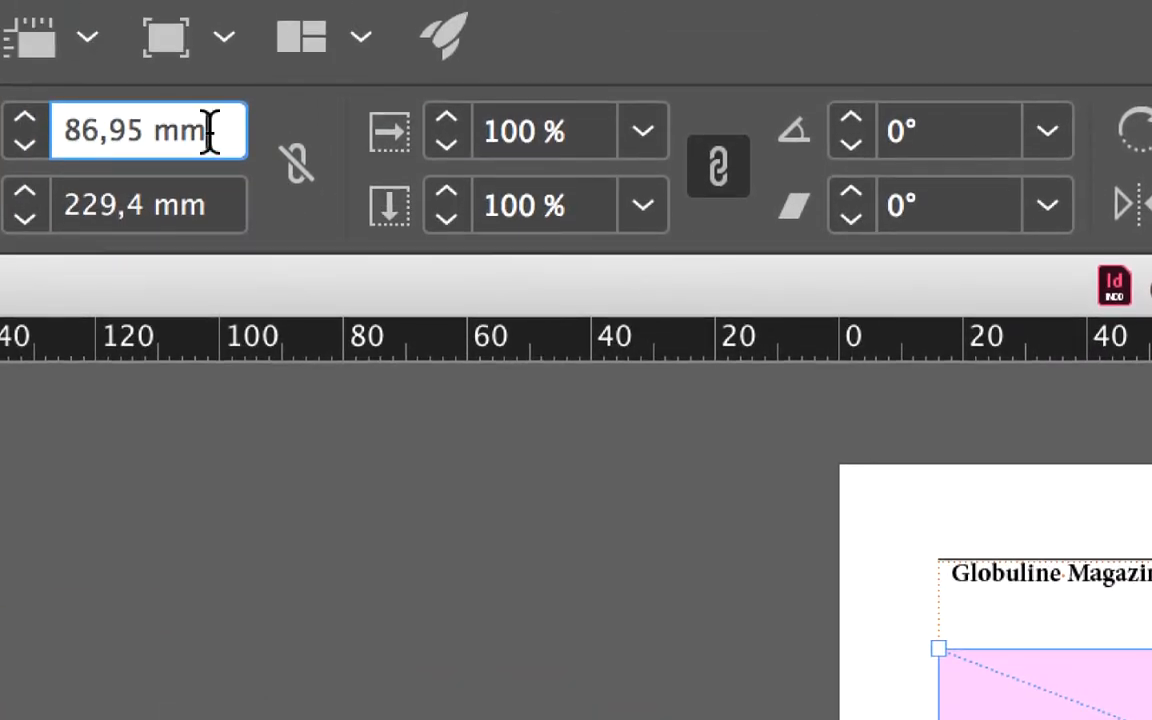
Subtract 0,5 mm from the selected column's width, then deselect the frames.
{"action": "type", "text": "-0,5"}
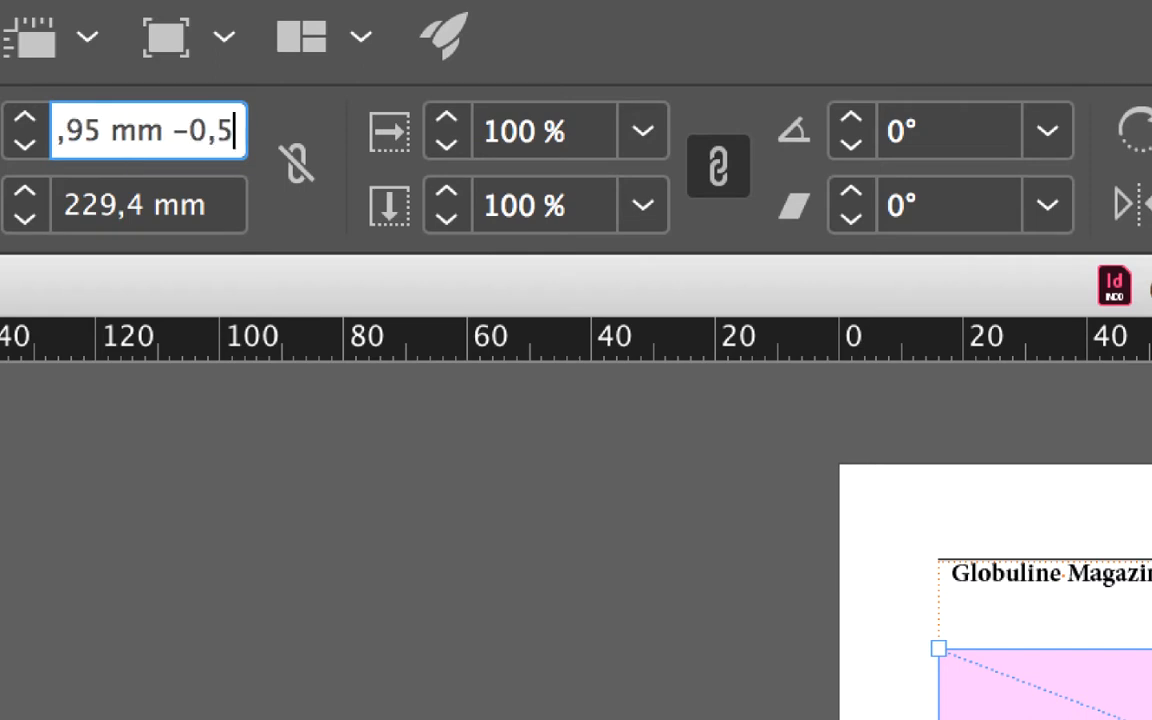
{"action": "type", "text": "mm"}
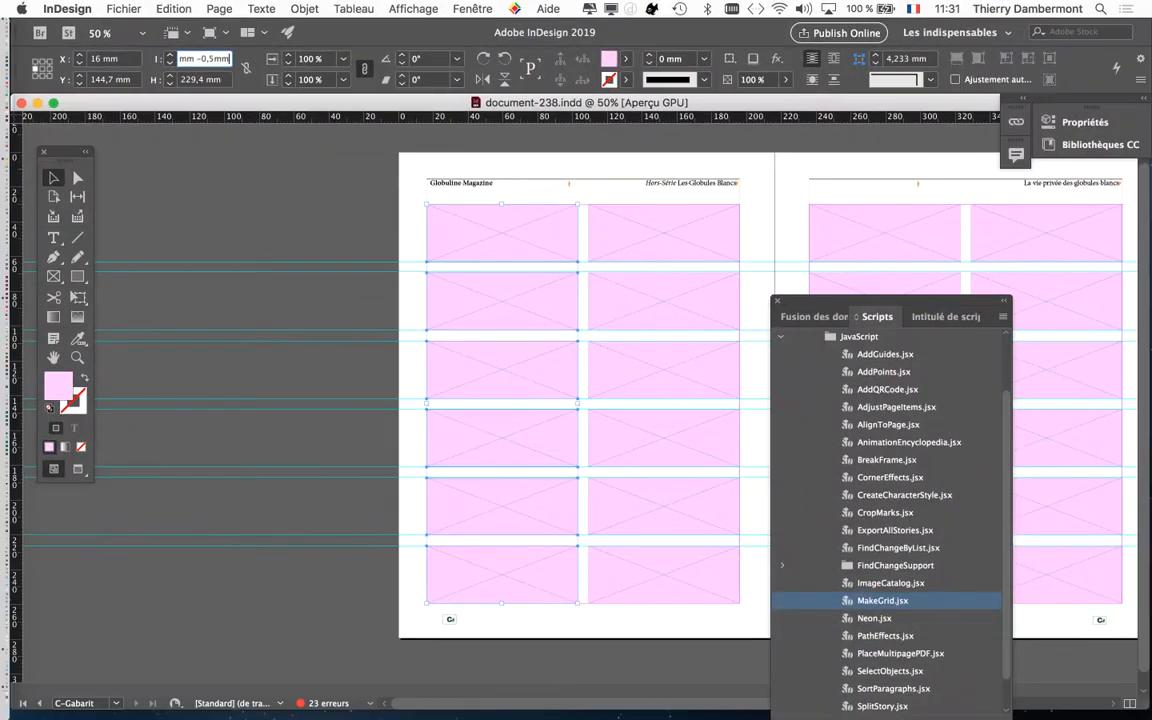
{"action": "key", "text": "Tab"}
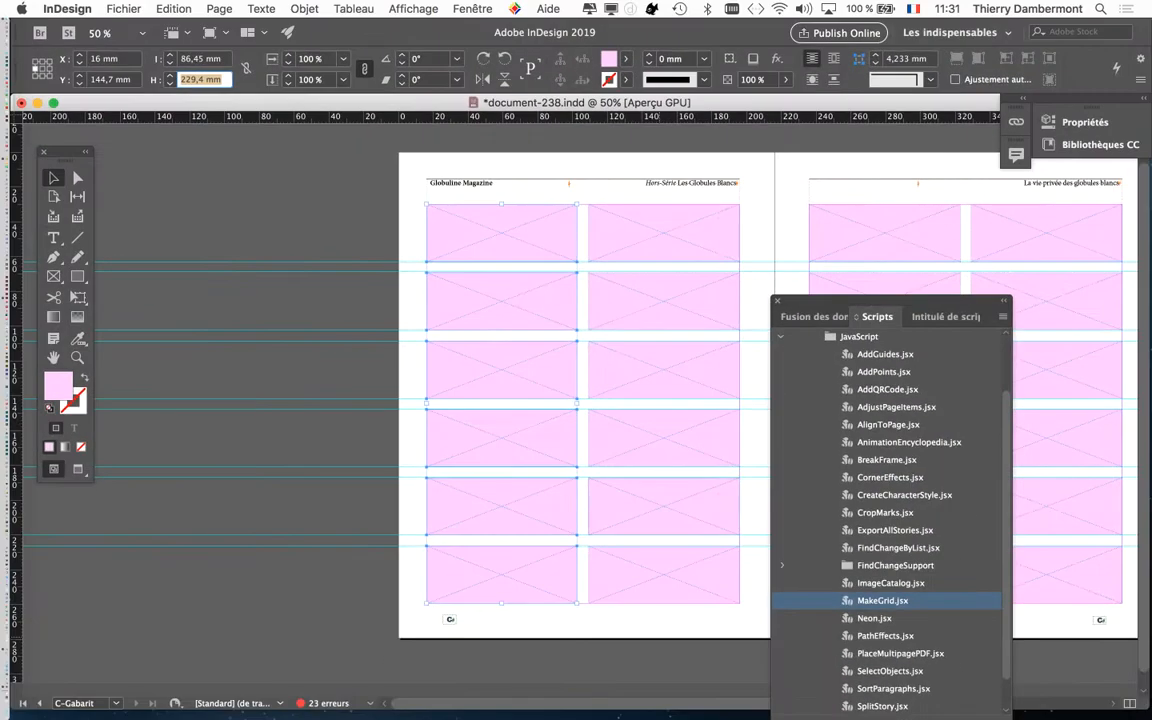
{"action": "key", "text": "super+shift+a"}
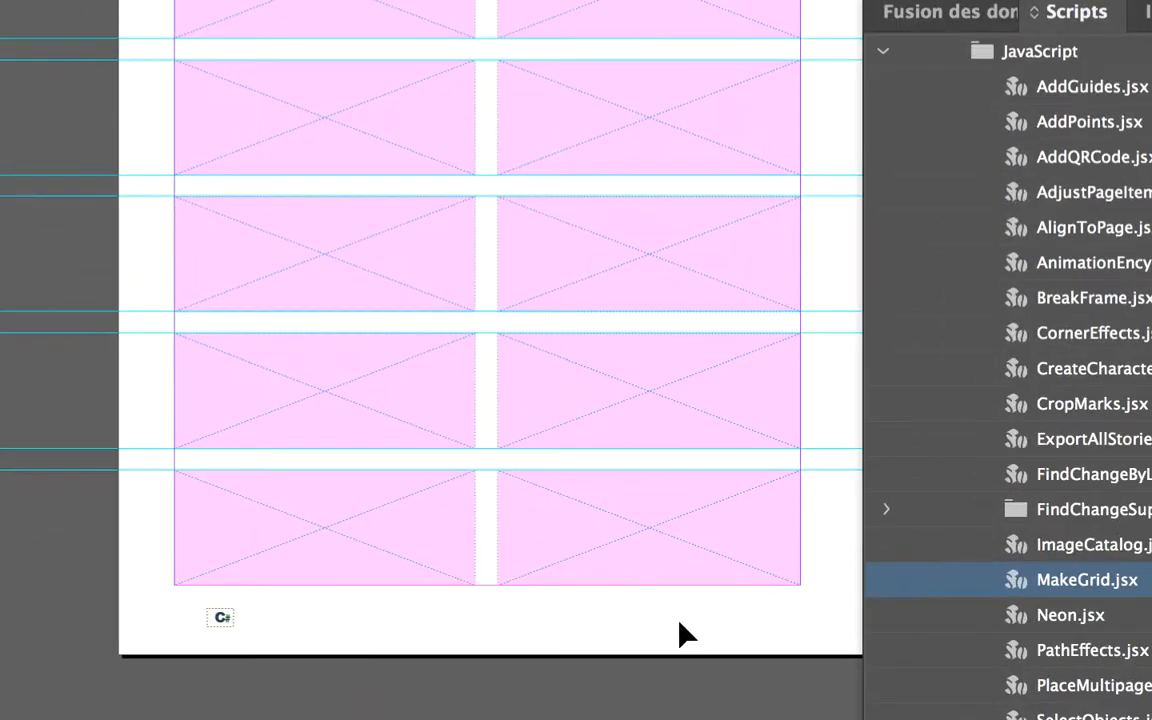
Narrow the left page's right column of six frames by 0,5 mm from the middle-right reference point, then deselect it.
{"action": "left_click_drag", "start_coordinate": [679, 621], "coordinate": [670, 368]}
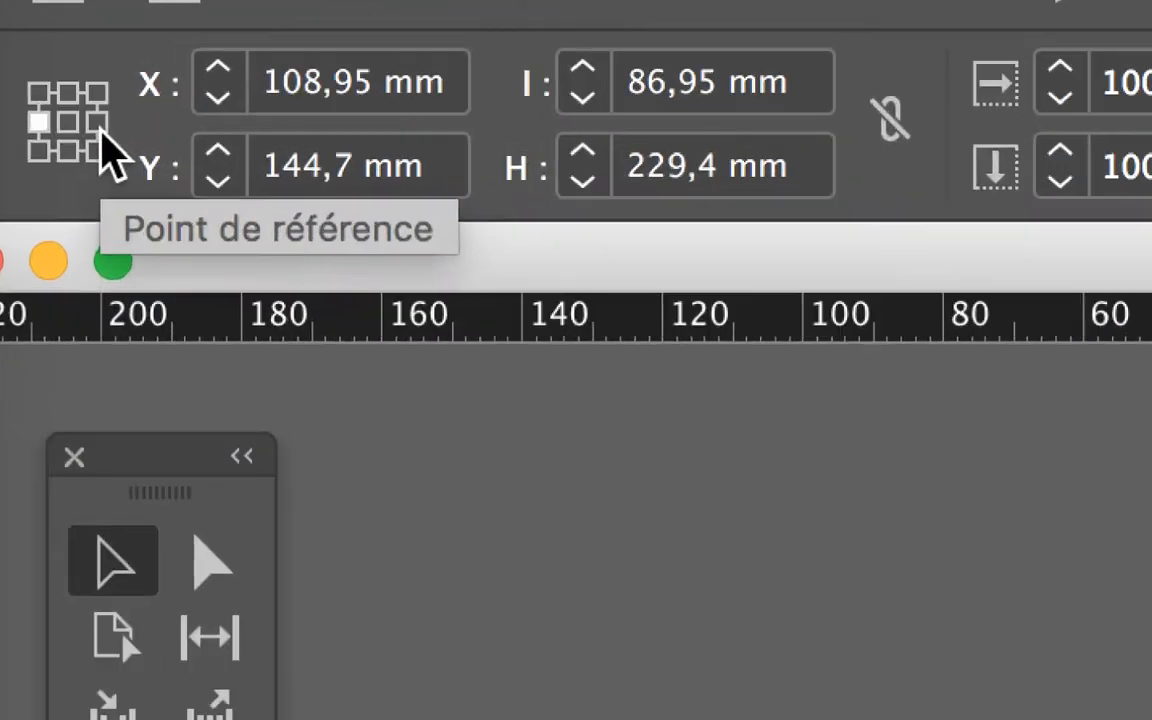
{"action": "left_click", "coordinate": [99, 127]}
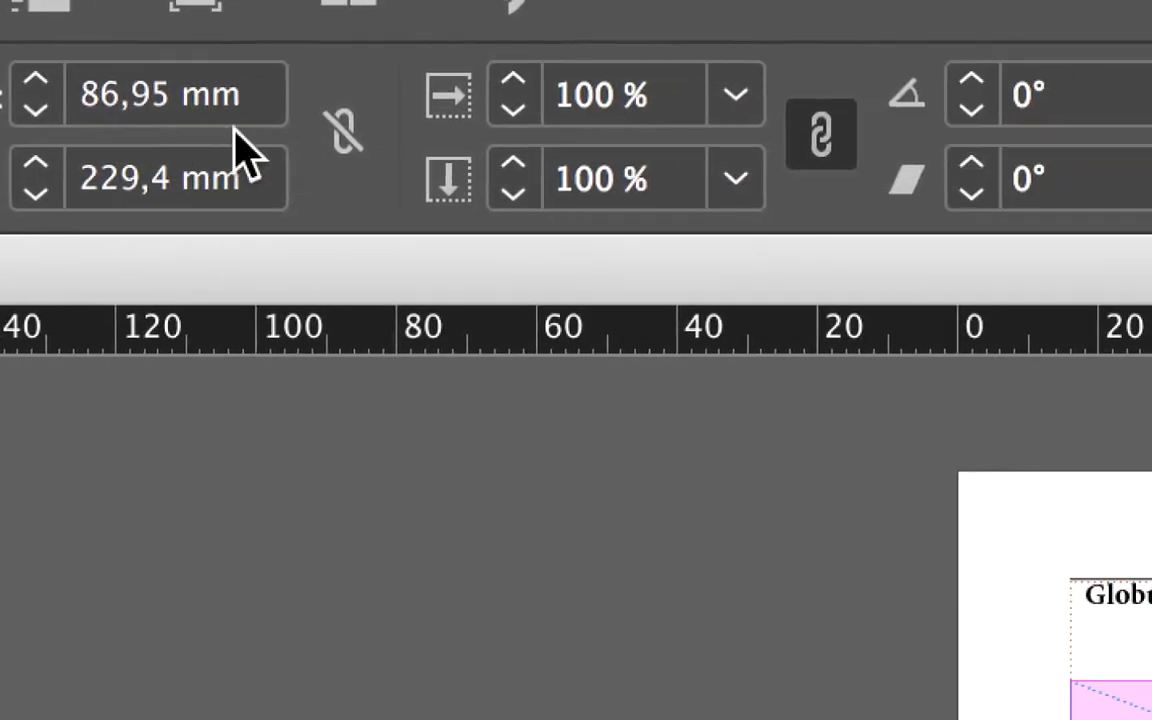
{"action": "left_click", "coordinate": [240, 122]}
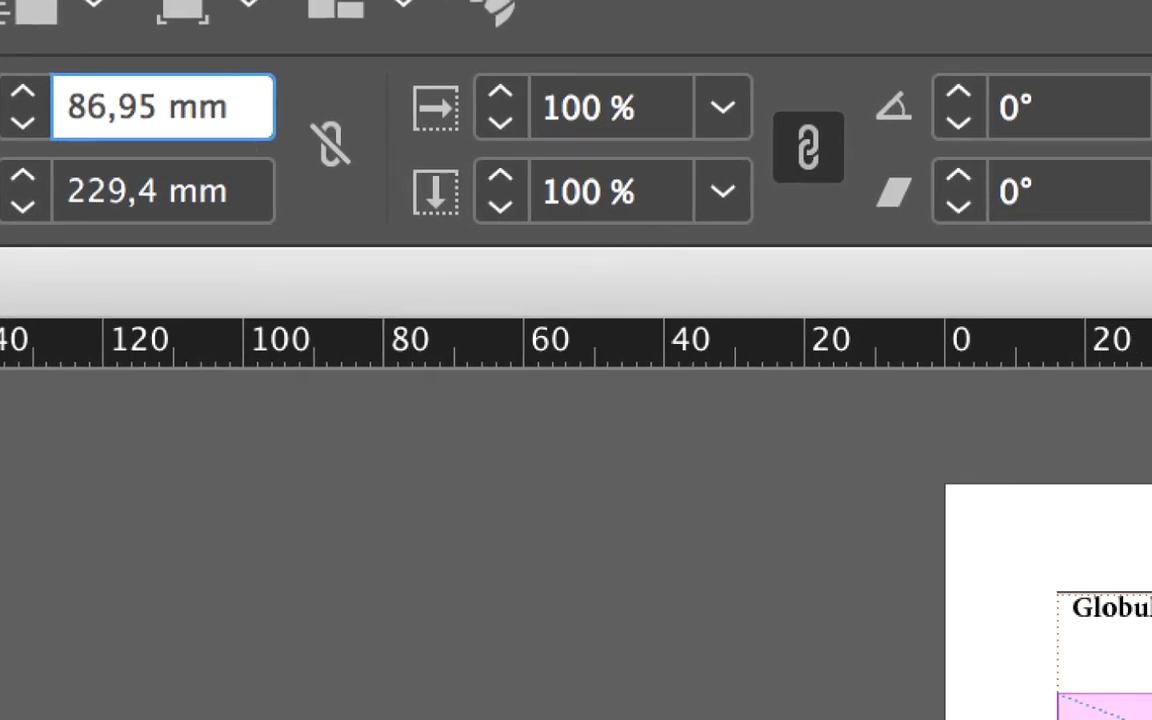
{"action": "type", "text": "-0,5"}
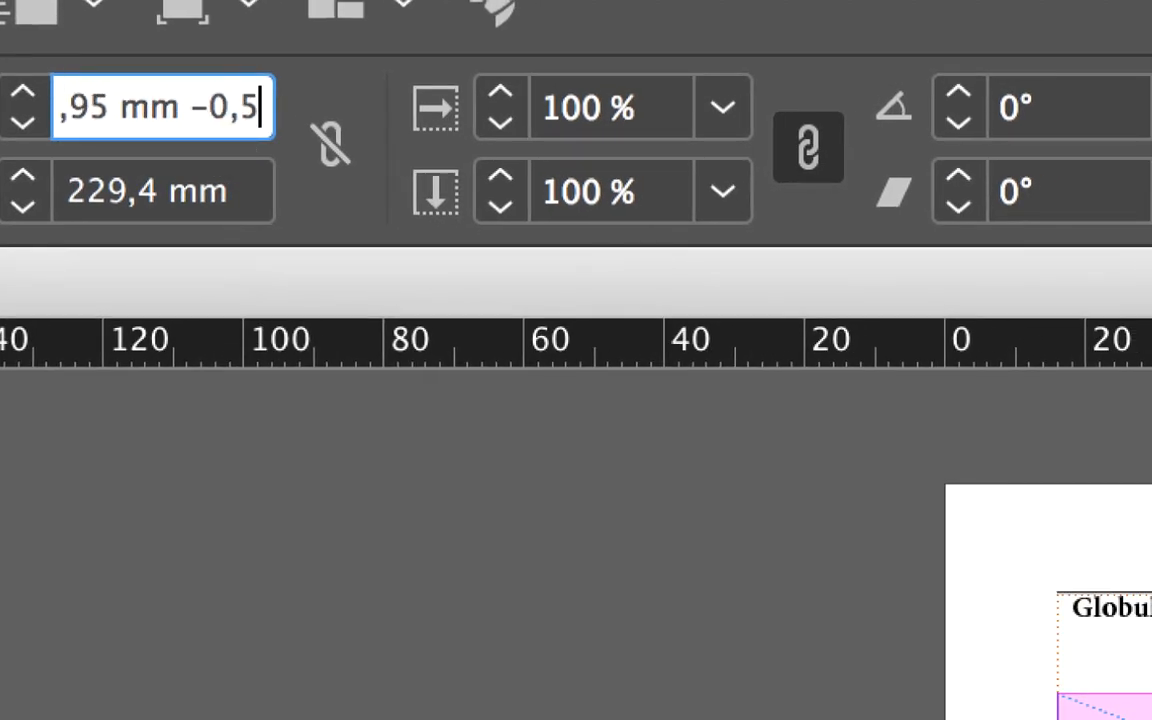
{"action": "type", "text": "mm"}
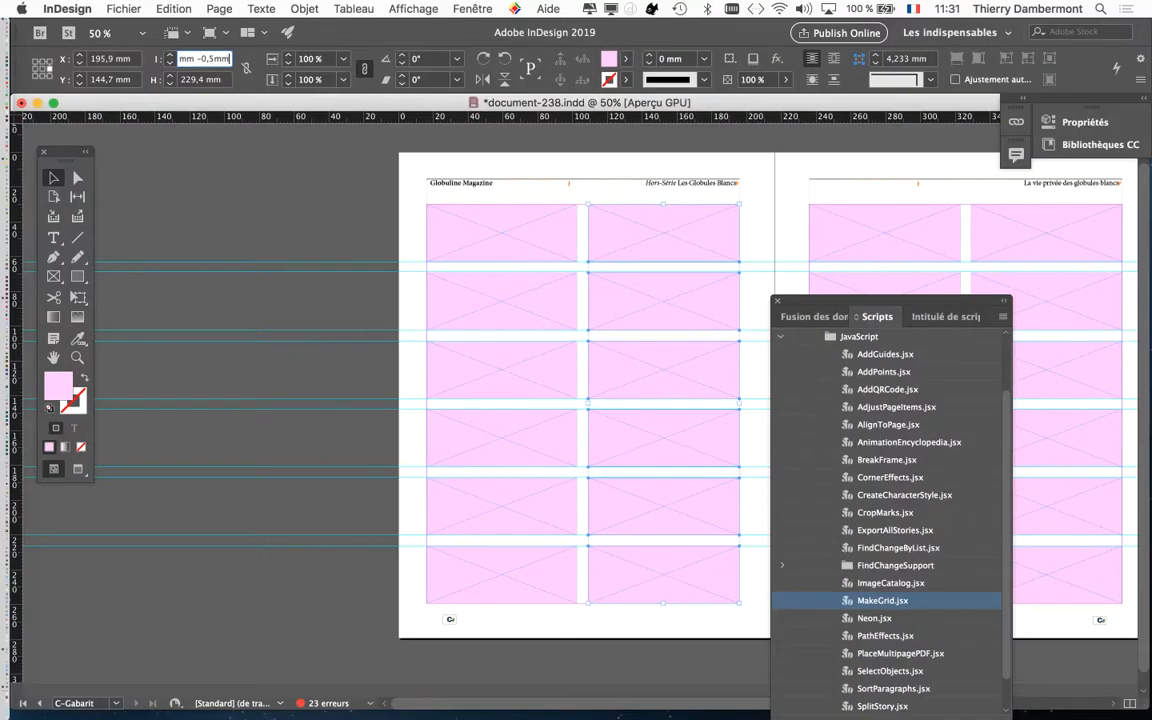
{"action": "key", "text": "Tab"}
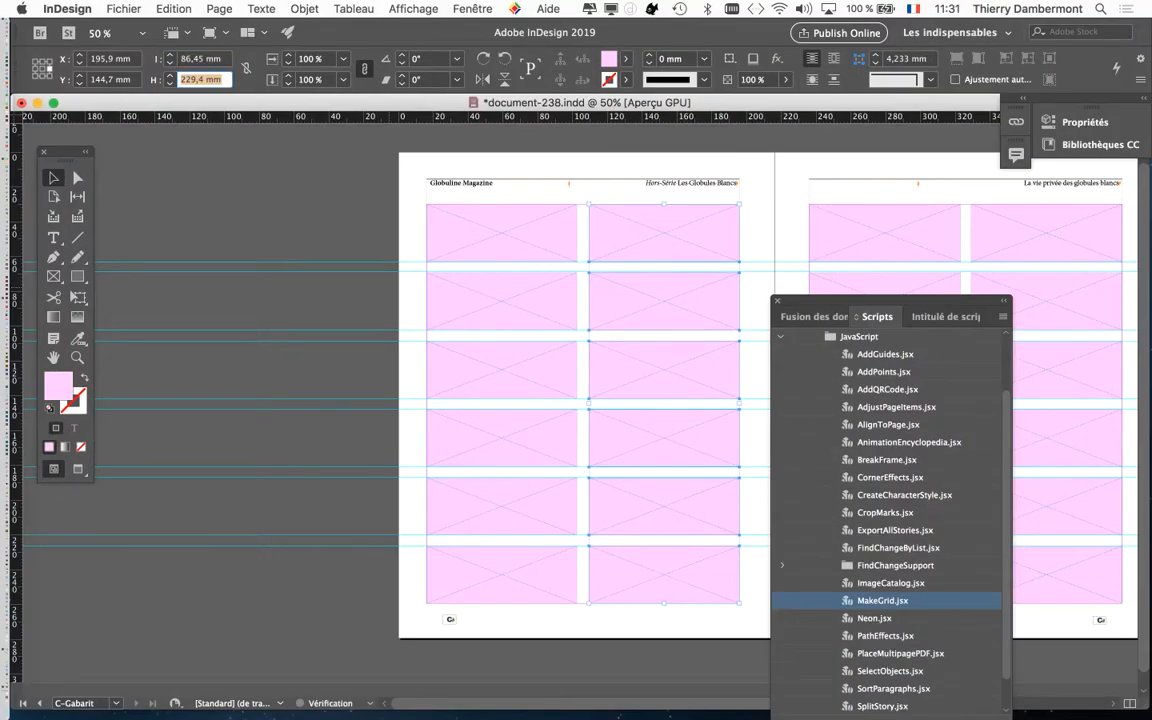
{"action": "key", "text": "super+shift+a"}
Examine the gutter between the two columns of frames on the left page up close.
{"action": "key", "text": "super+="}
{"action": "key", "text": "super+="}
{"action": "key", "text": "super+="}
{"action": "key", "text": "super+="}
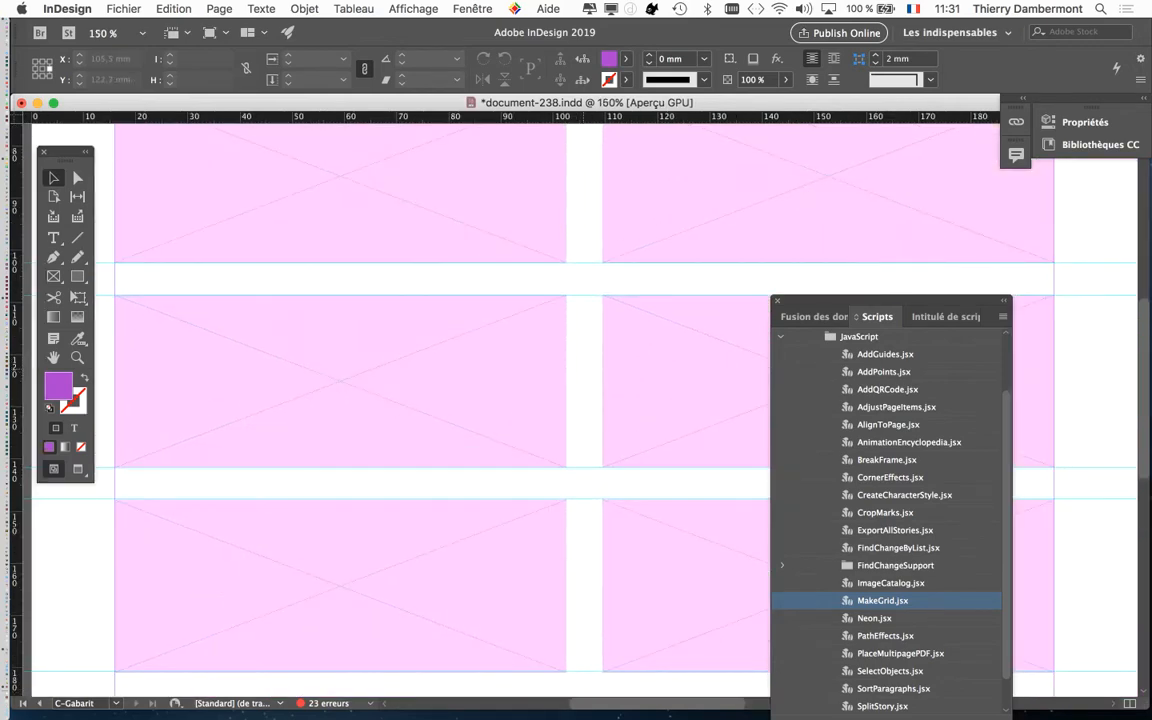
{"action": "key", "text": "super+minus"}
{"action": "key", "text": "super+minus"}
{"action": "key", "text": "super+minus"}
{"action": "key", "text": "super+minus"}
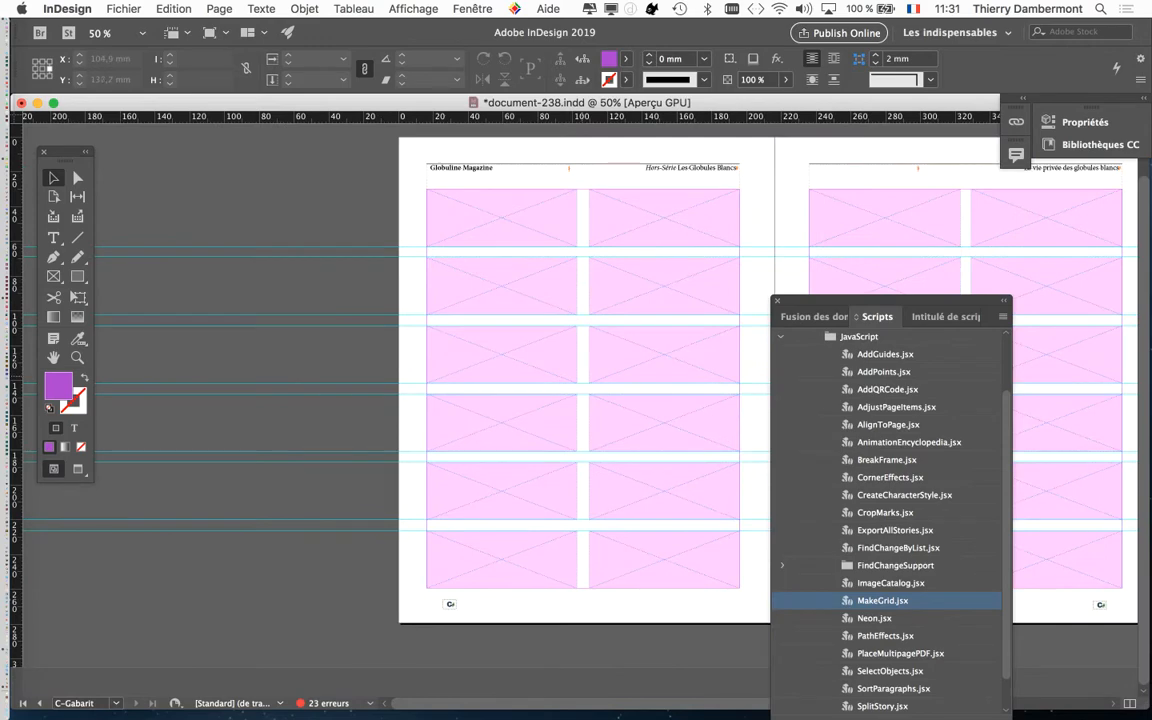
Move the Scripts panel clear of the layout and bring the whole right page into view.
{"action": "left_click_drag", "start_coordinate": [890, 300], "coordinate": [234, 611]}
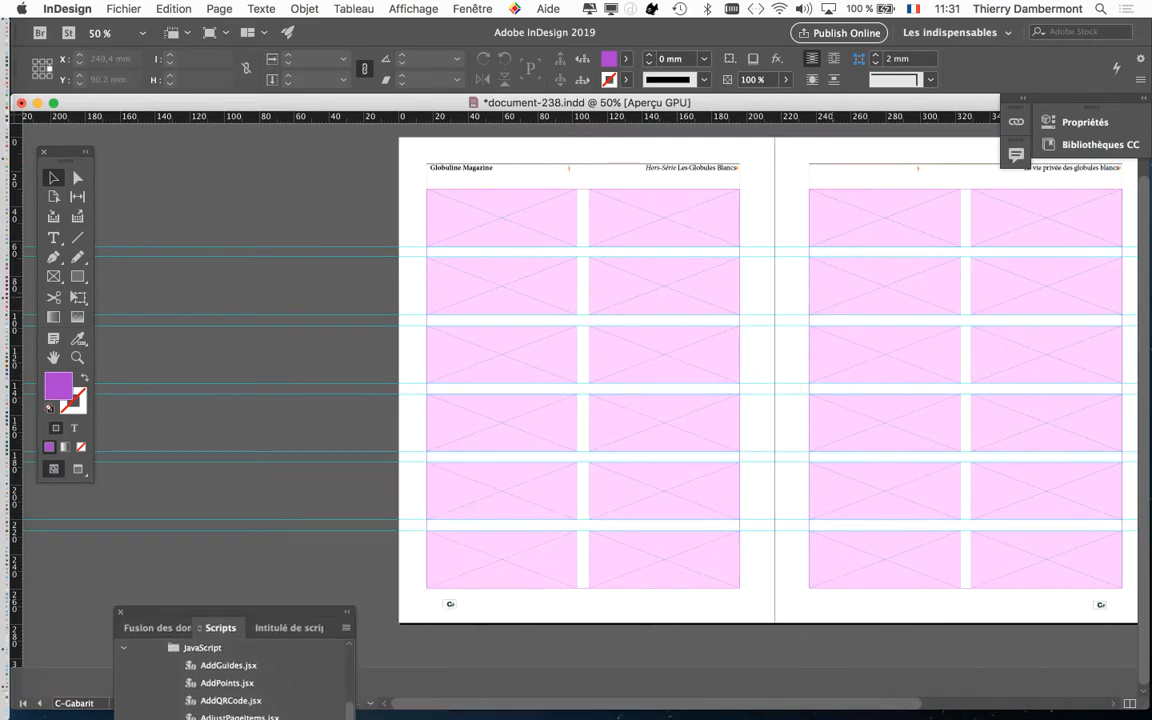
{"action": "scroll", "coordinate": [577, 380], "scroll_direction": "right", "scroll_amount": 6}
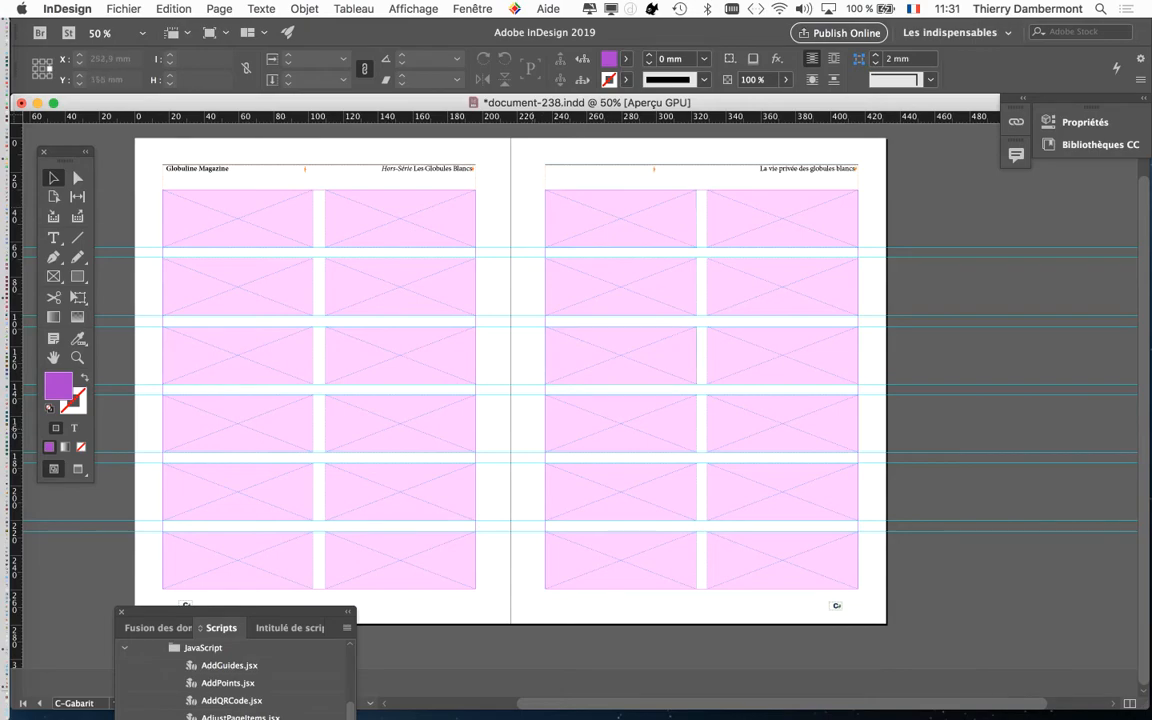
{"action": "left_click_drag", "start_coordinate": [234, 611], "coordinate": [285, 641]}
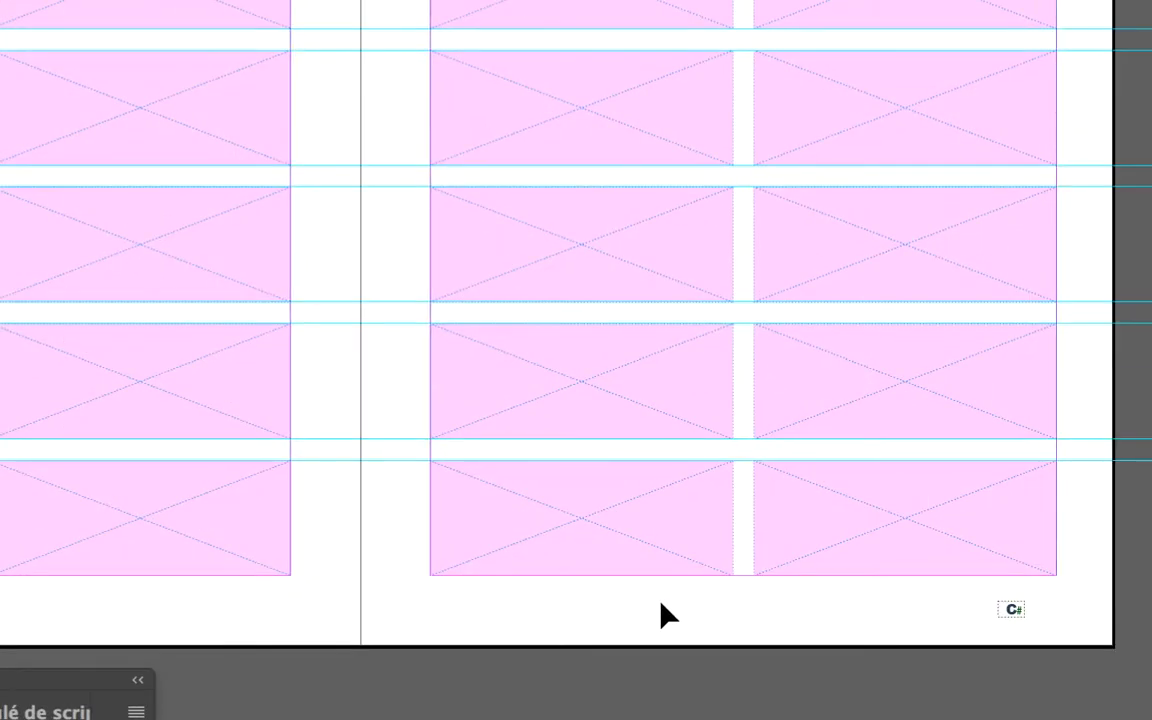
Narrow the right page's left column of six frames by 0,5 mm, using the middle-left reference point.
{"action": "left_click_drag", "start_coordinate": [660, 607], "coordinate": [614, 220]}
{"action": "left_click_drag", "start_coordinate": [630, 355], "coordinate": [632, 360]}
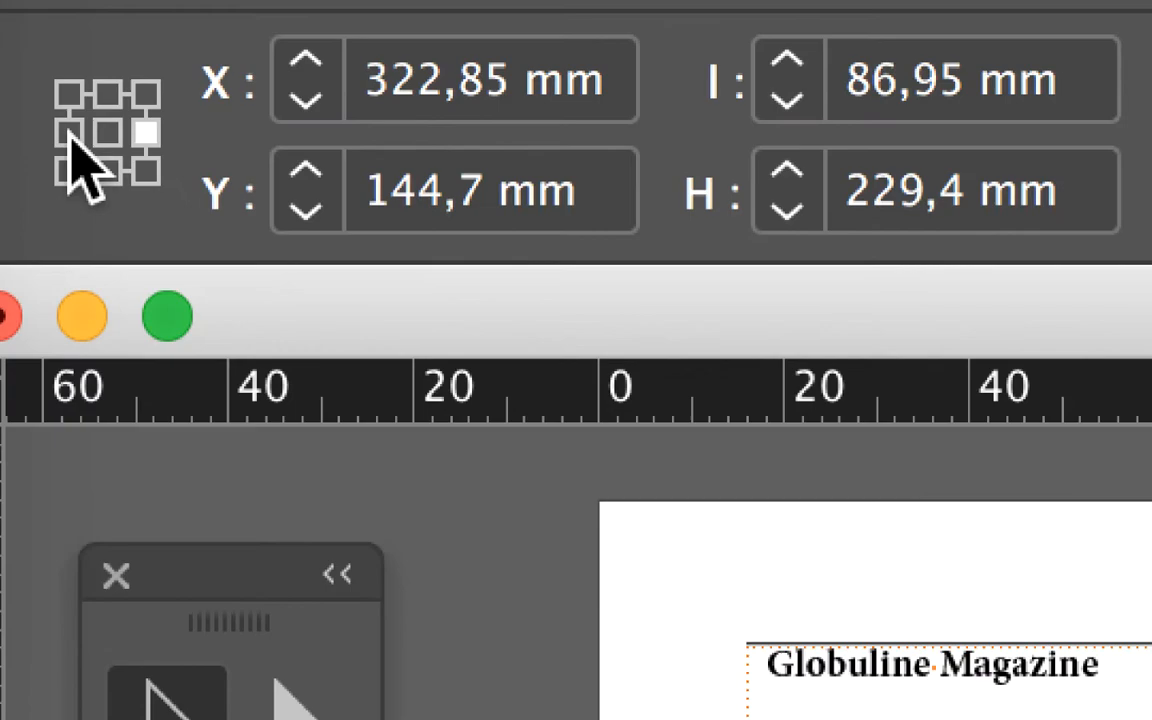
{"action": "left_click", "coordinate": [68, 132]}
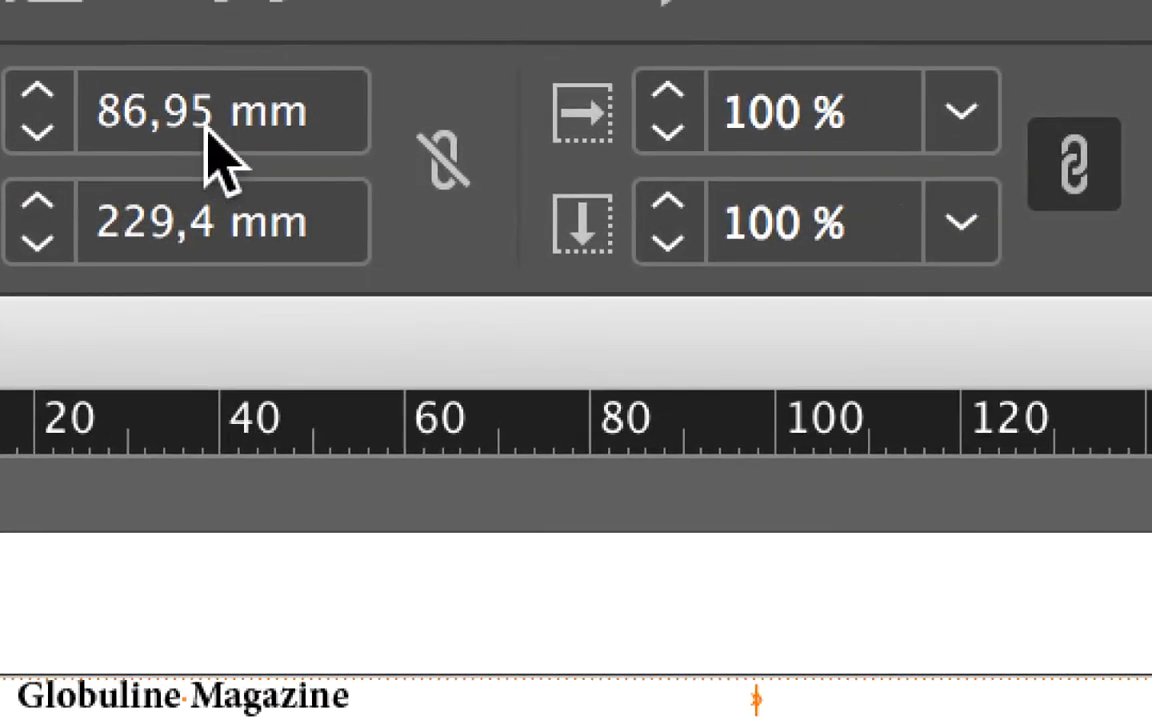
{"action": "left_click", "coordinate": [226, 127]}
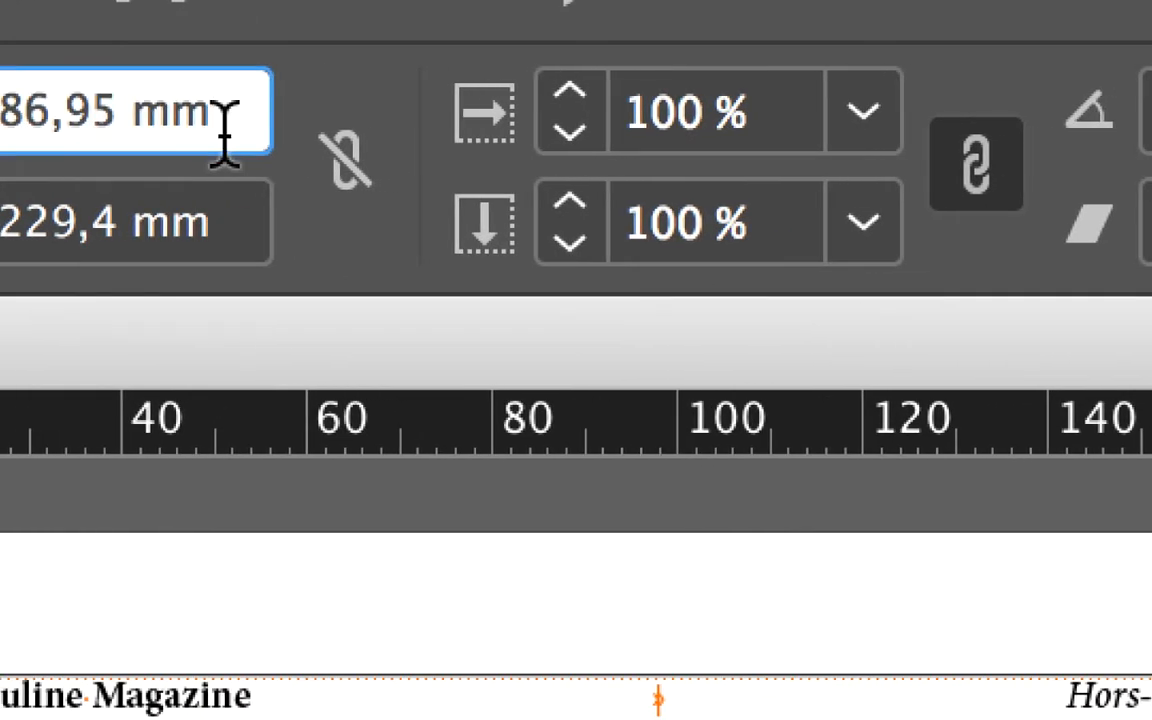
{"action": "type", "text": "-0,"}
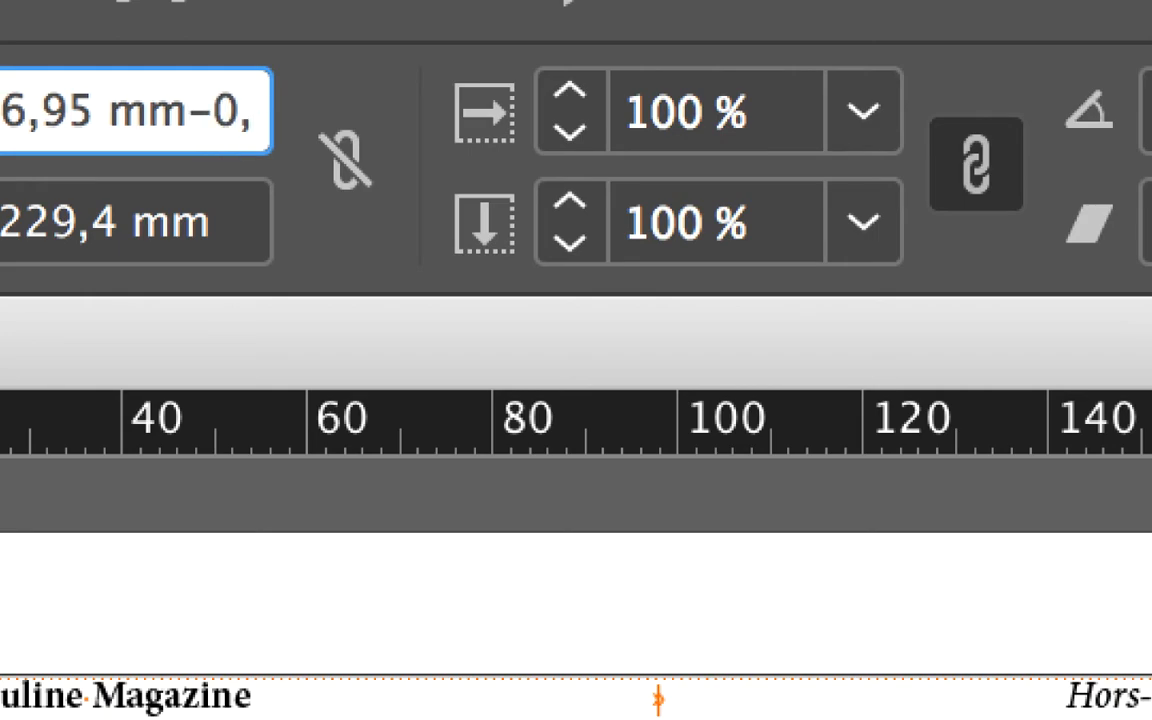
{"action": "type", "text": "5mm"}
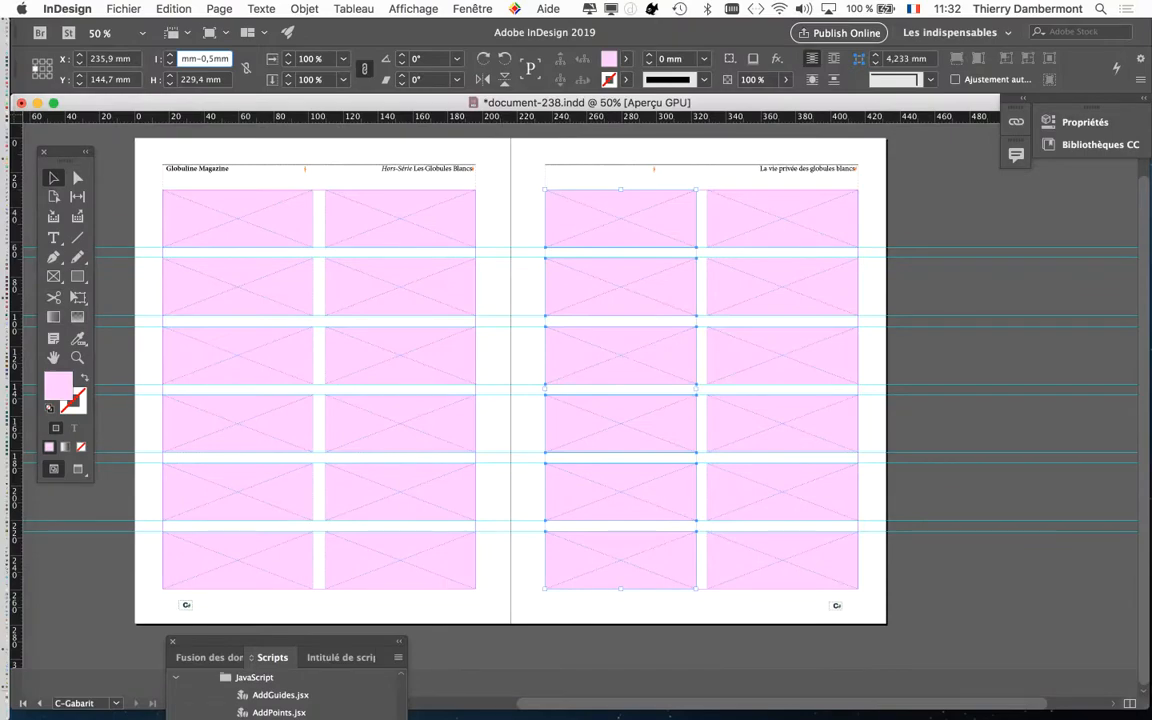
{"action": "key", "text": "Tab"}
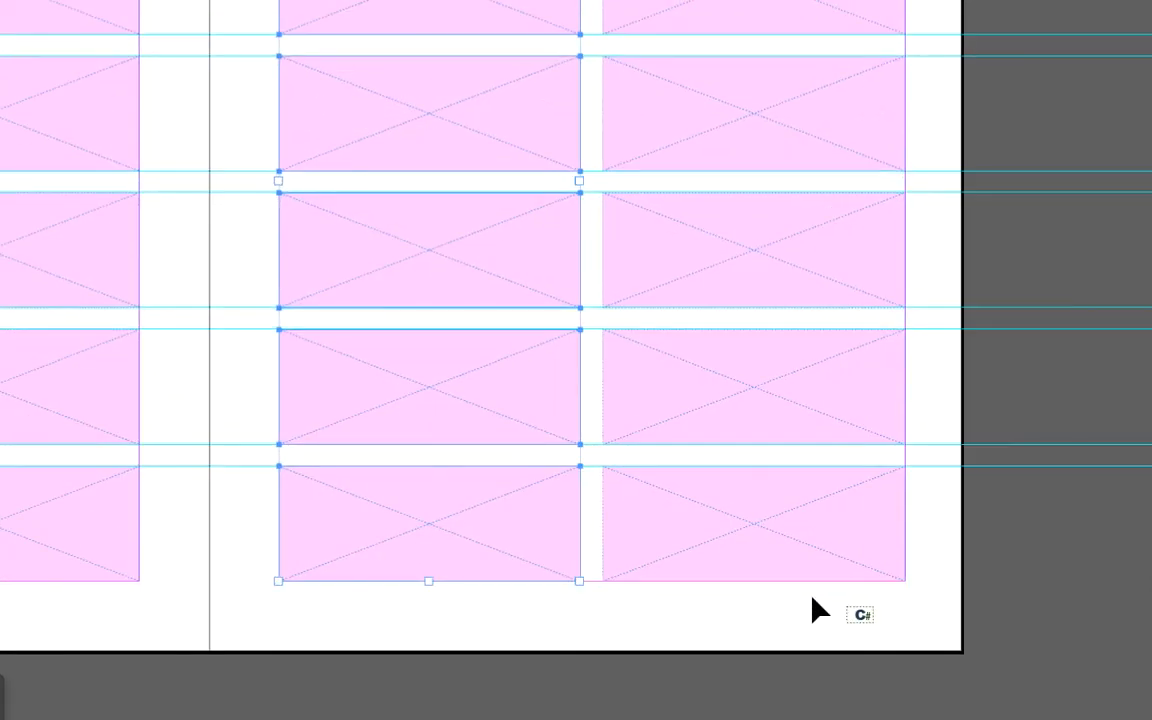
Narrow the right page's right column of six frames by 0,5 mm, using the middle-right reference point, and deselect it.
{"action": "left_click_drag", "start_coordinate": [811, 598], "coordinate": [807, 225]}
{"action": "left_click_drag", "start_coordinate": [810, 352], "coordinate": [808, 350]}
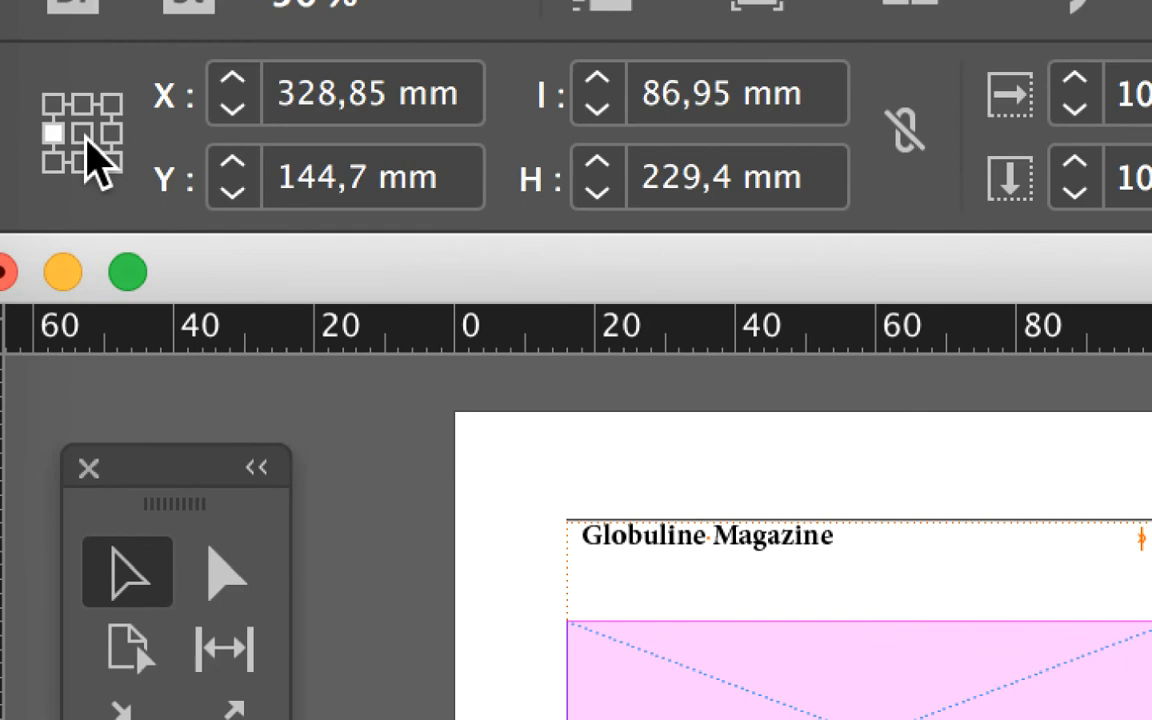
{"action": "left_click", "coordinate": [111, 133]}
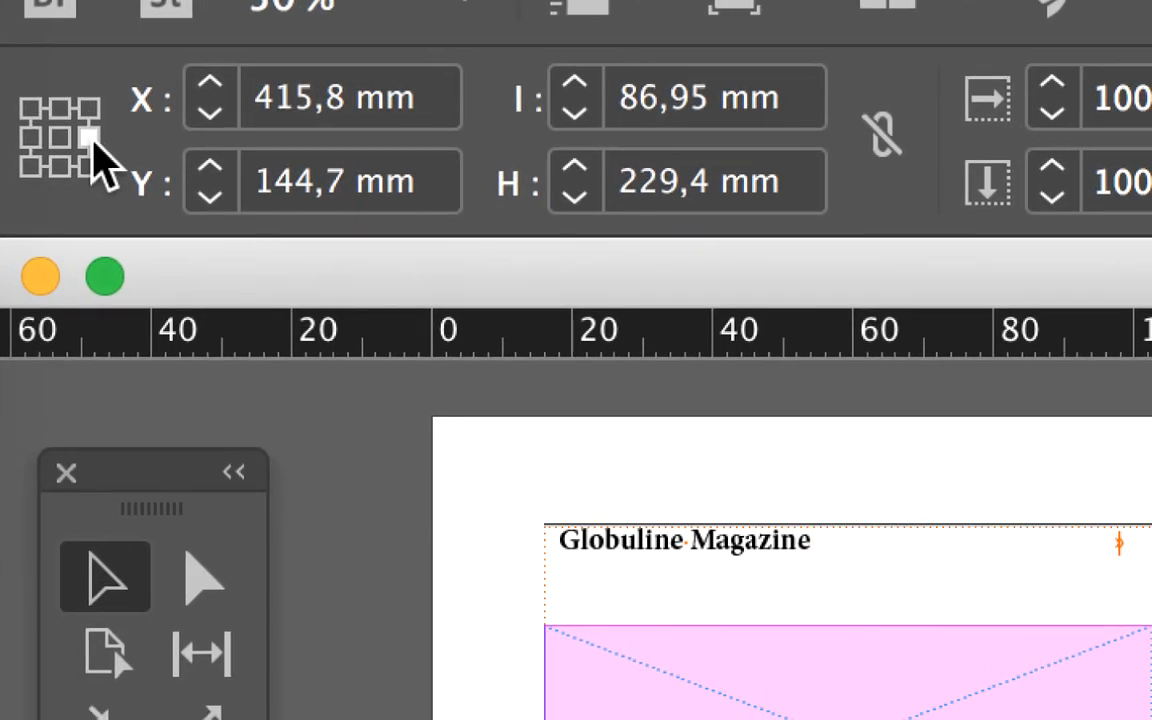
{"action": "left_click", "coordinate": [790, 110]}
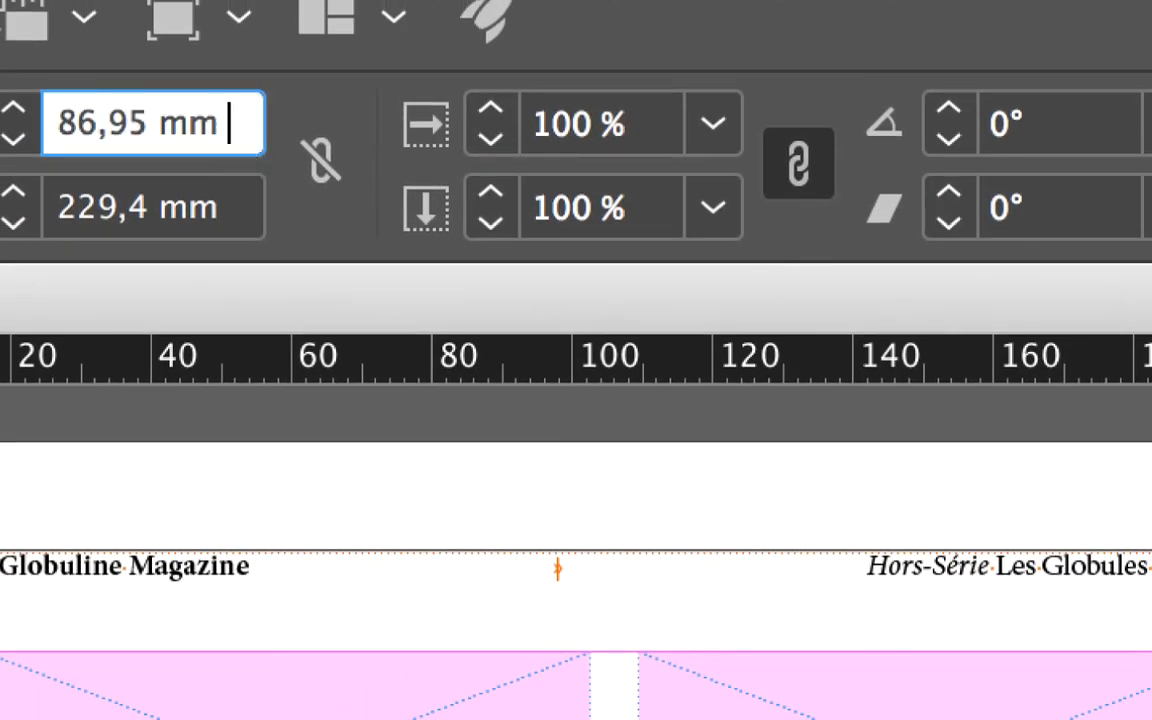
{"action": "type", "text": "-0,5mm"}
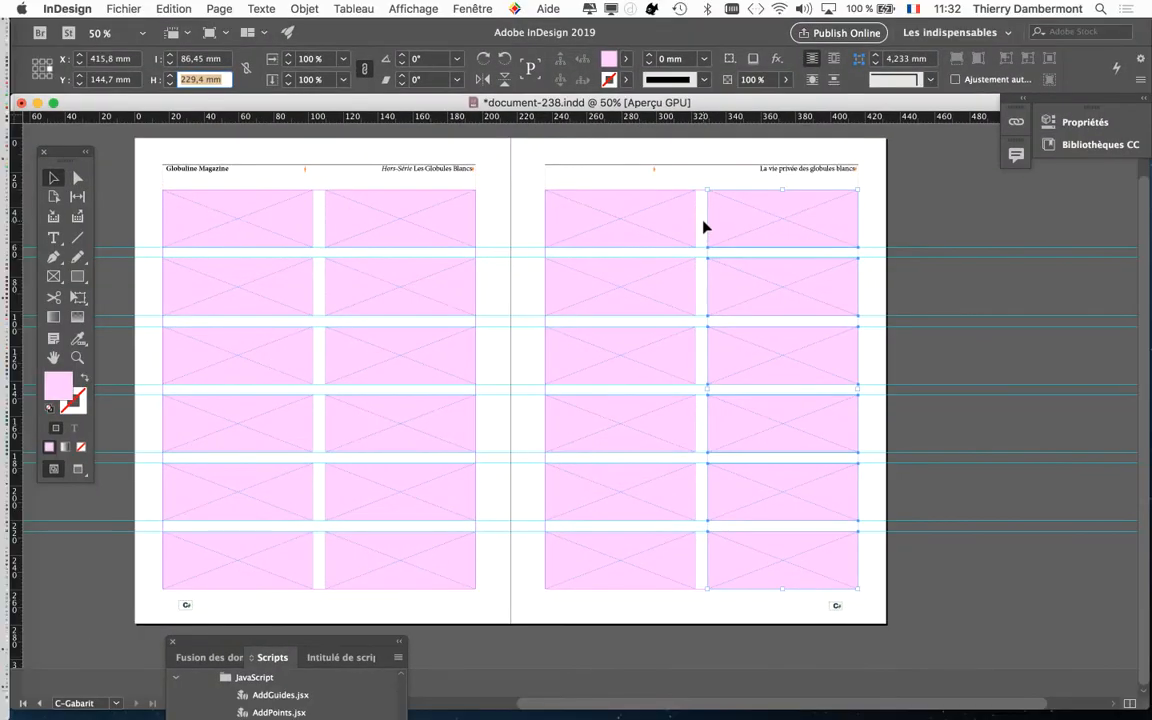
{"action": "left_click", "coordinate": [871, 316]}
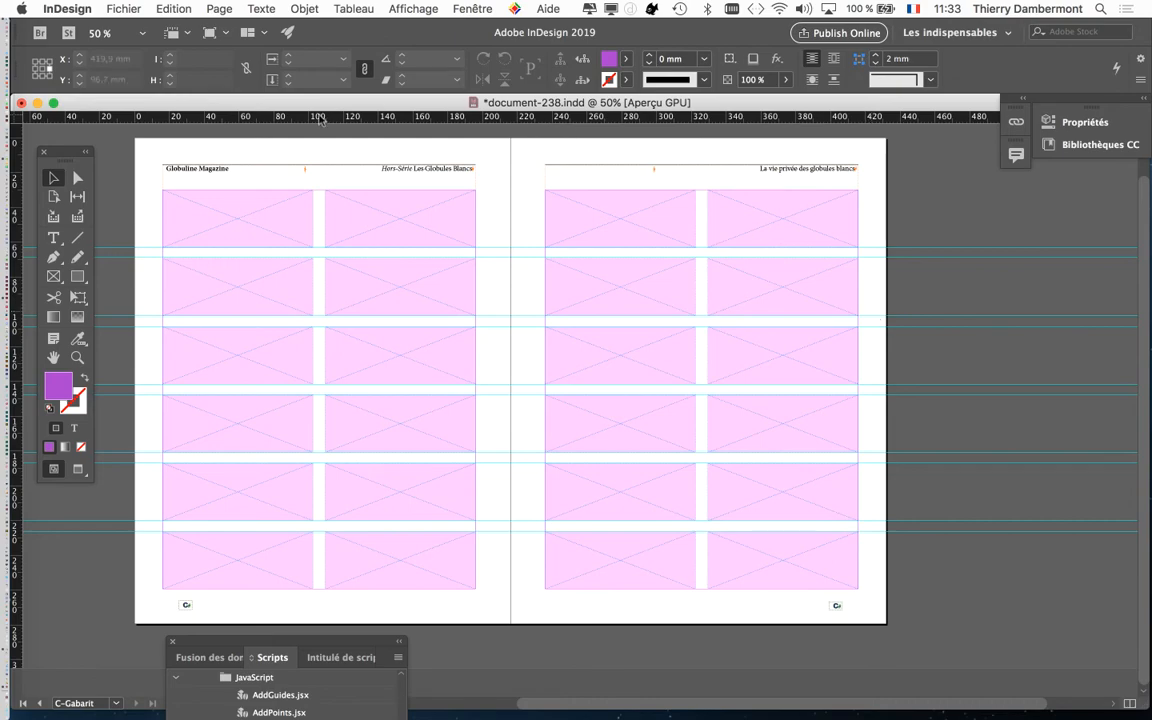
Check the width of the first frame in the left page's left column, then deselect it.
{"action": "left_click", "coordinate": [276, 225]}
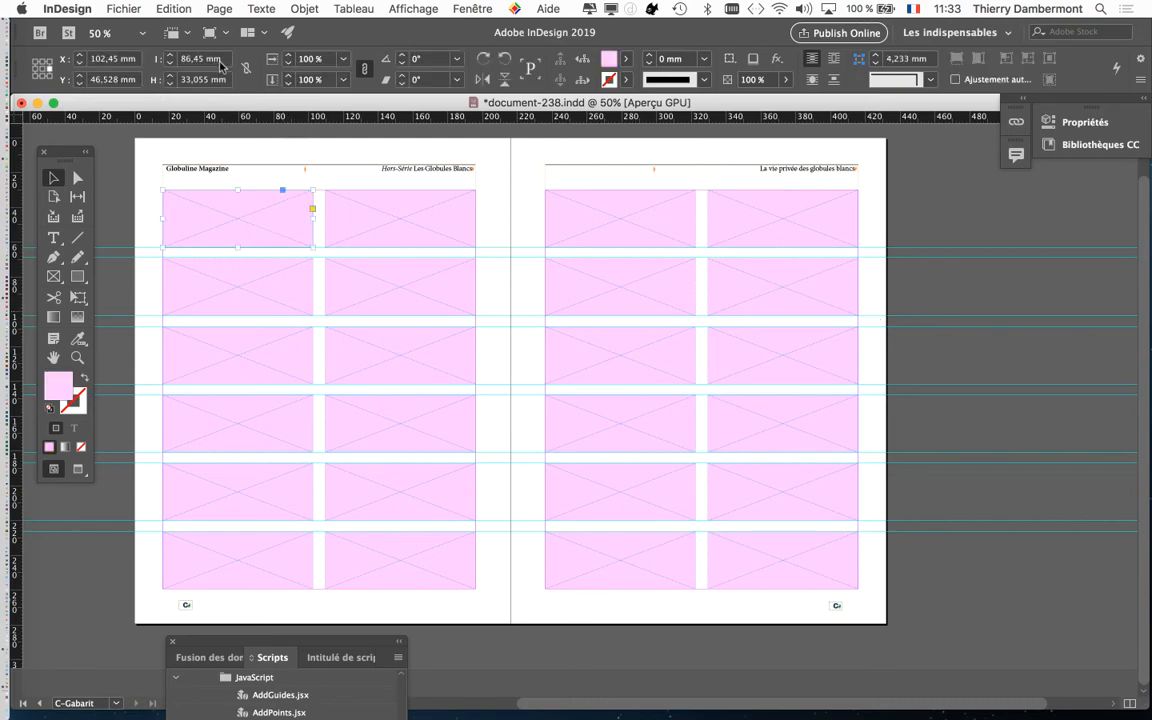
{"action": "left_click", "coordinate": [222, 62]}
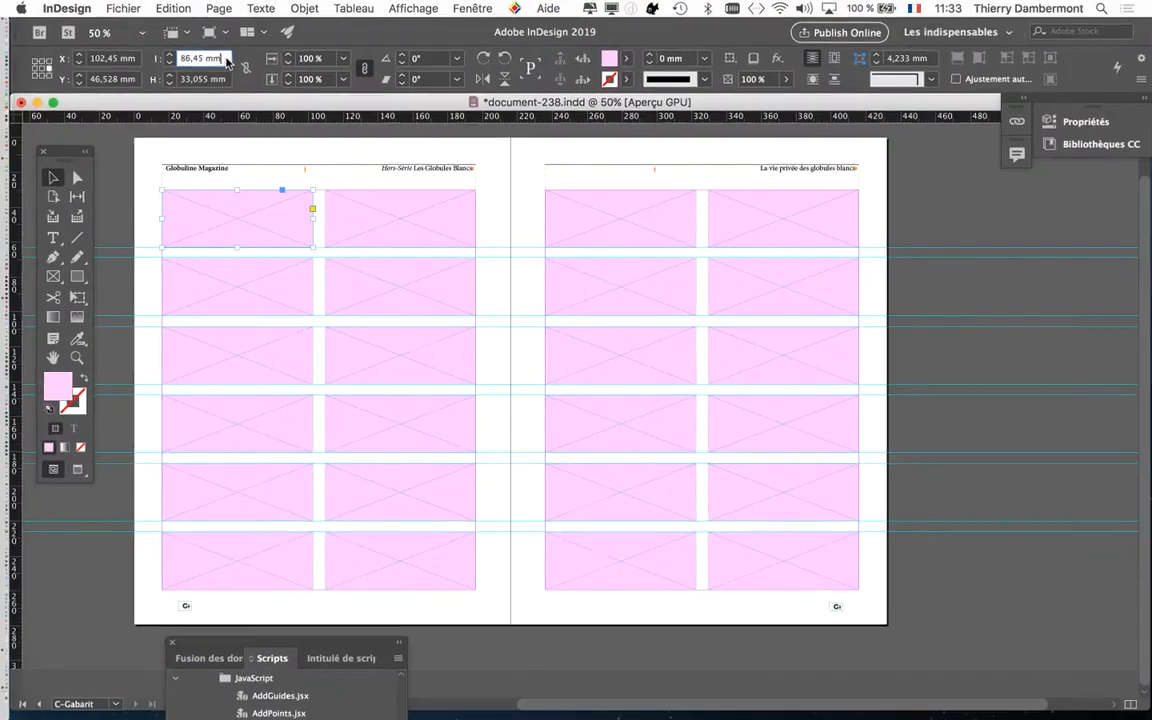
{"action": "left_click", "coordinate": [731, 648]}
Save the document under the new name document-239.indd in the Dossier document-231 folder.
{"action": "left_click", "coordinate": [125, 8]}
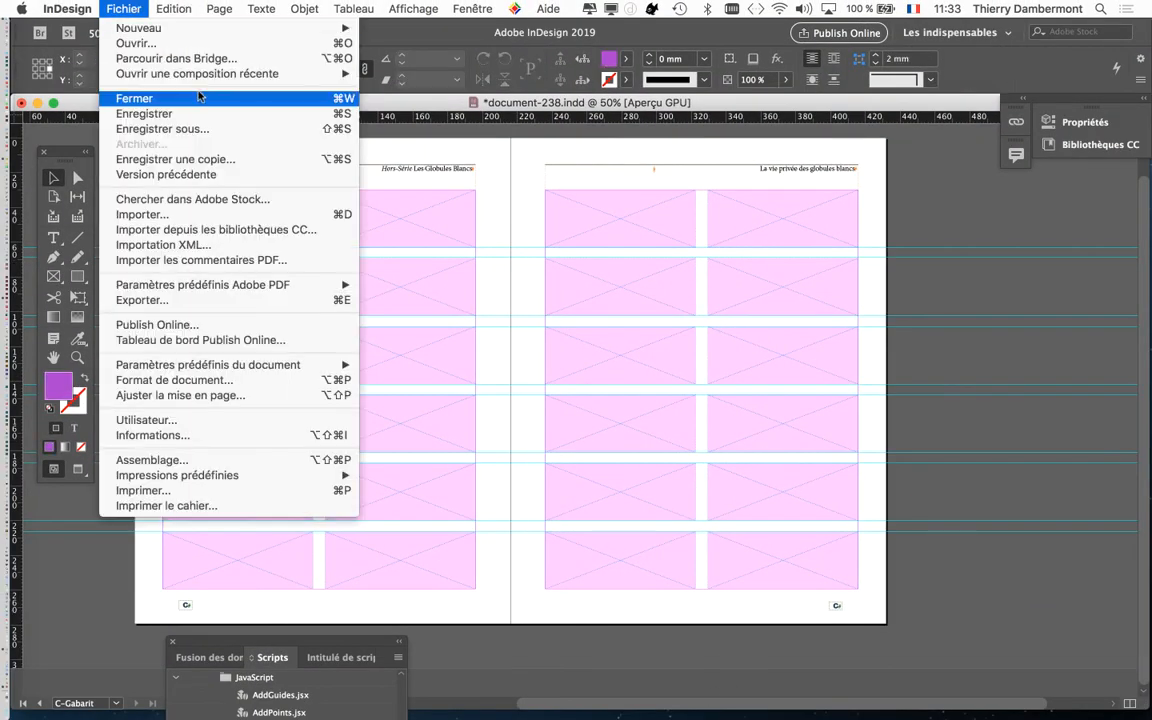
{"action": "left_click", "coordinate": [220, 116]}
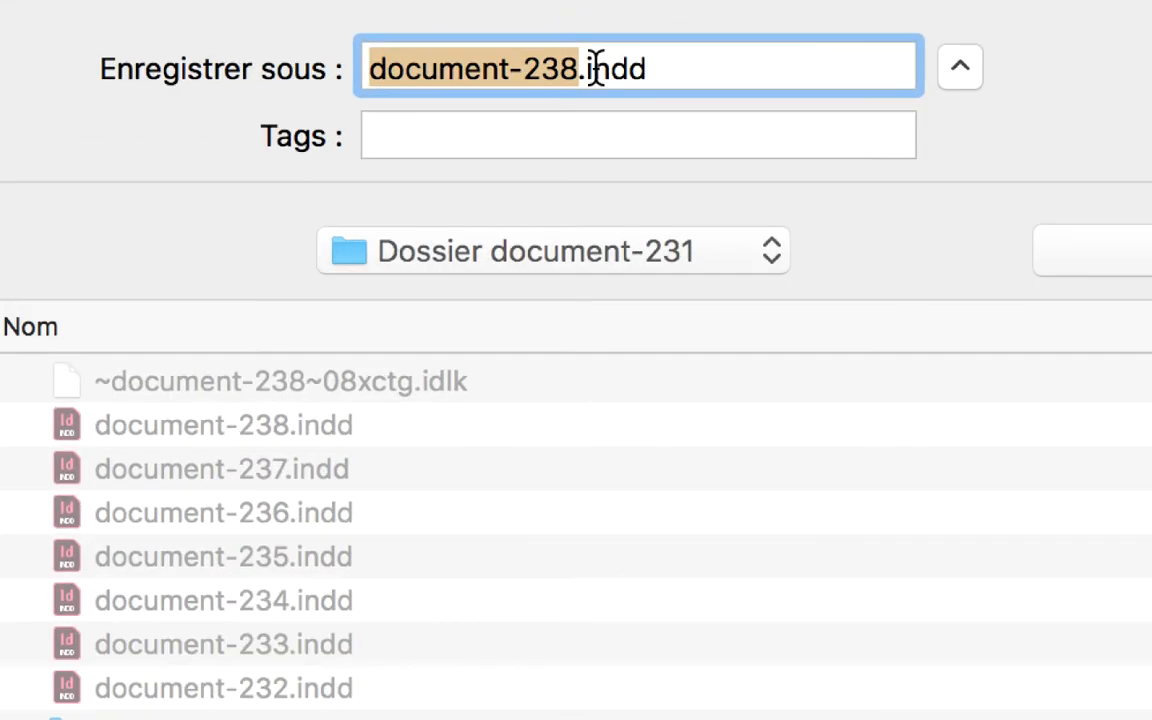
{"action": "left_click", "coordinate": [591, 69]}
{"action": "key", "text": "shift+Left"}
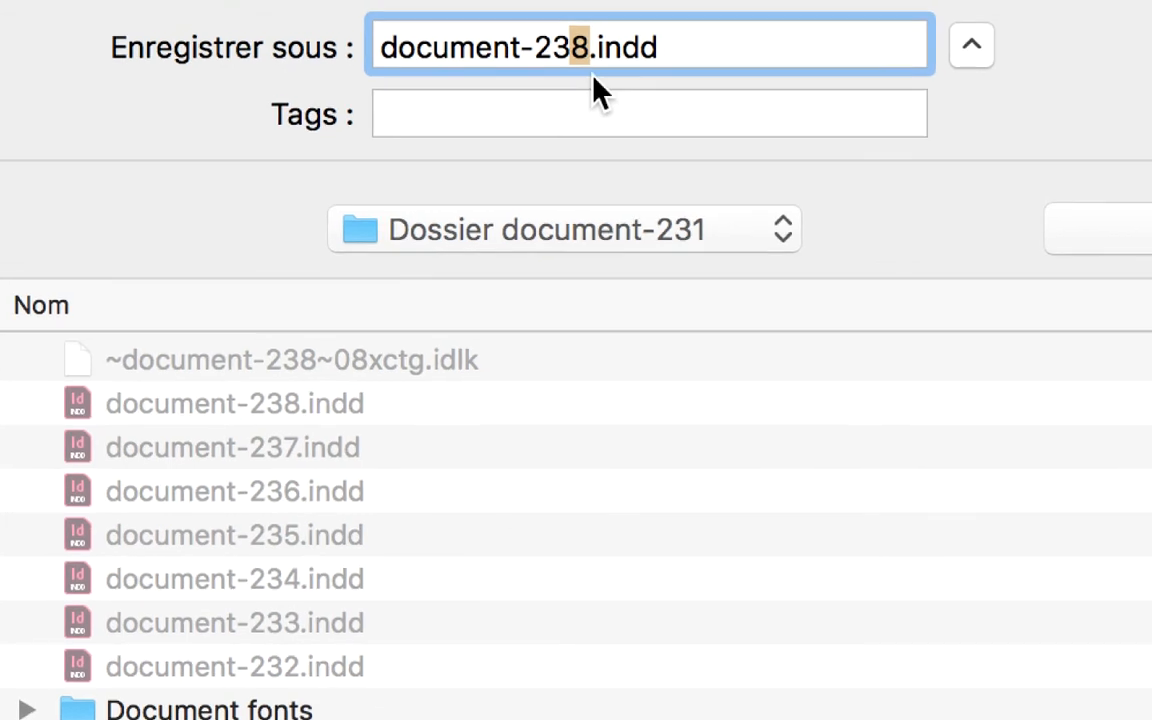
{"action": "type", "text": "9"}
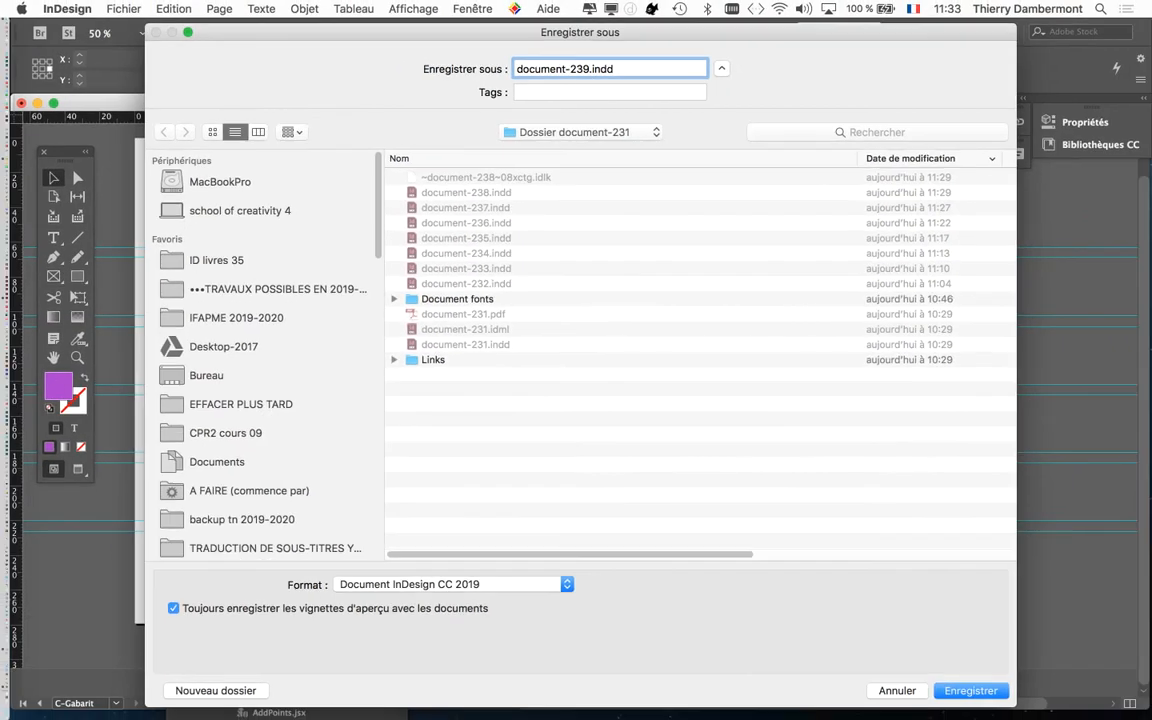